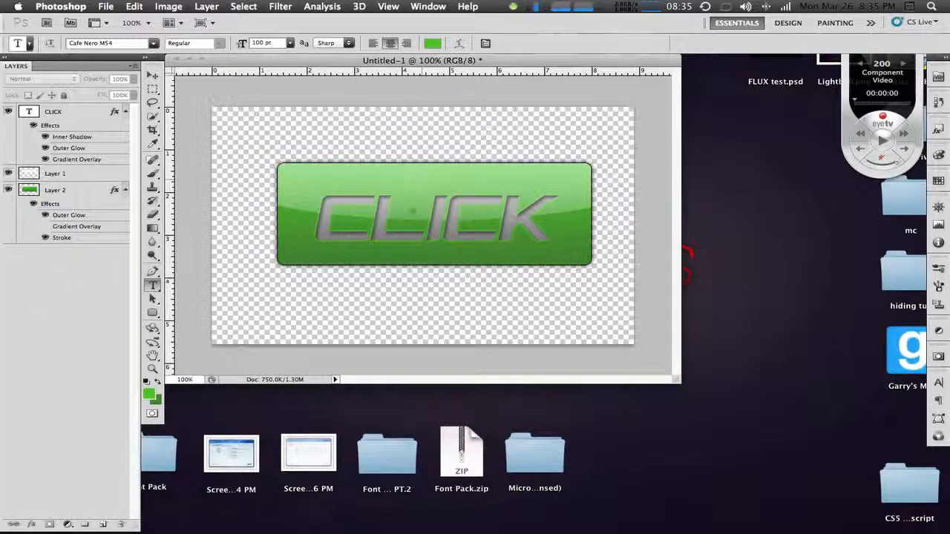
Delete the existing button and CLICK text layers, keeping only one new blank layer in the document
{"action": "left_click", "coordinate": [77, 191]}
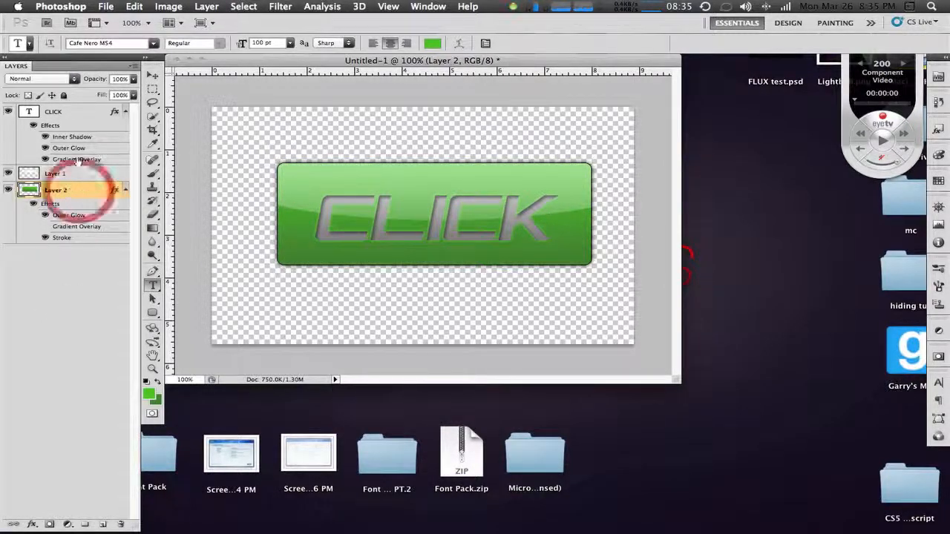
{"action": "left_click", "coordinate": [82, 112], "text": "shift"}
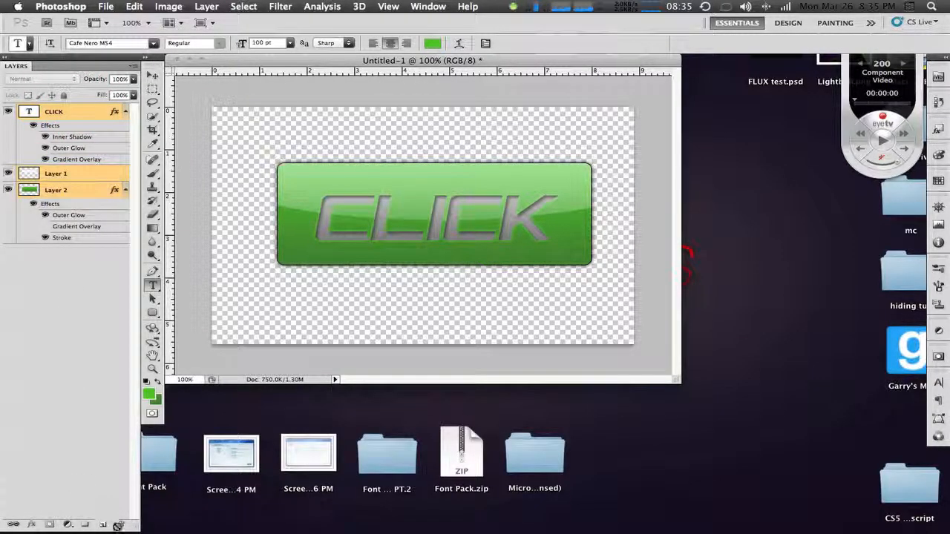
{"action": "left_click", "coordinate": [84, 259]}
{"action": "left_click", "coordinate": [79, 190]}
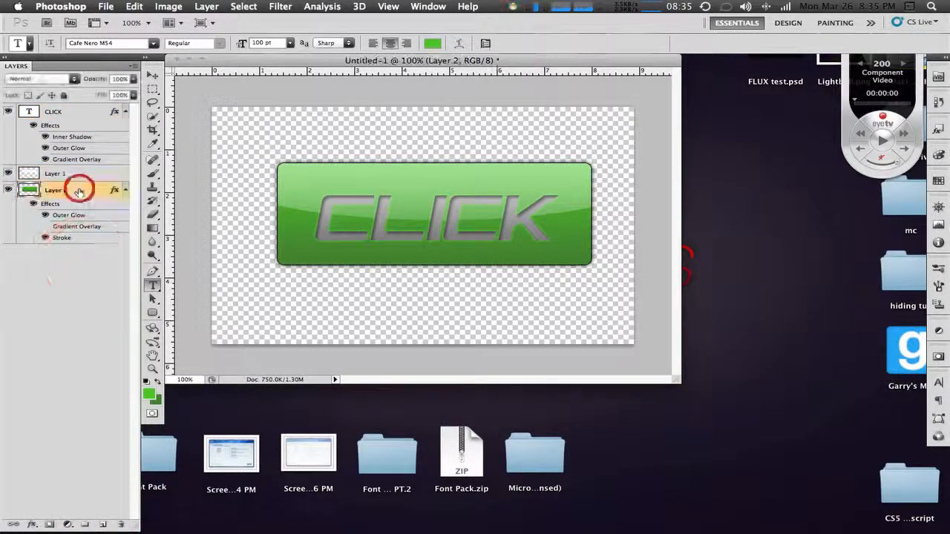
{"action": "key", "text": "Delete"}
{"action": "key", "text": "Delete"}
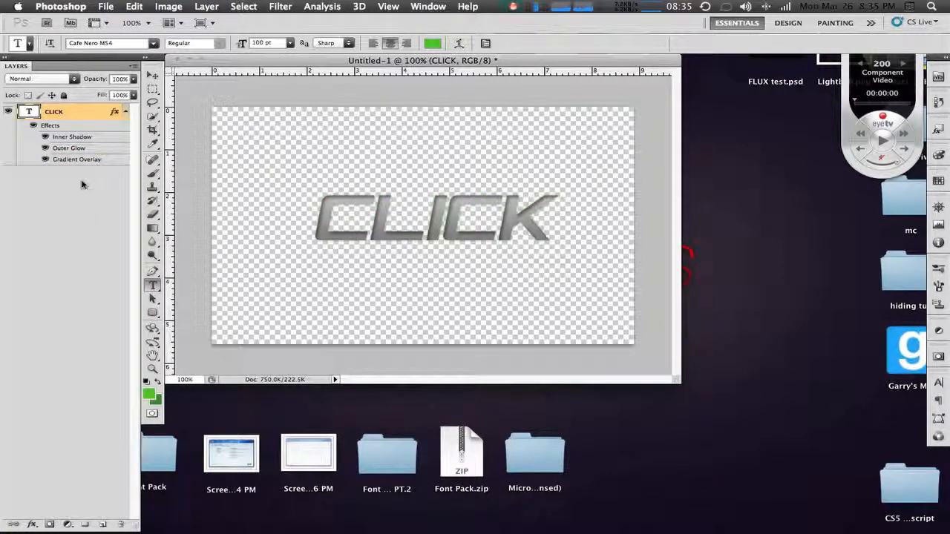
{"action": "left_click", "coordinate": [101, 524]}
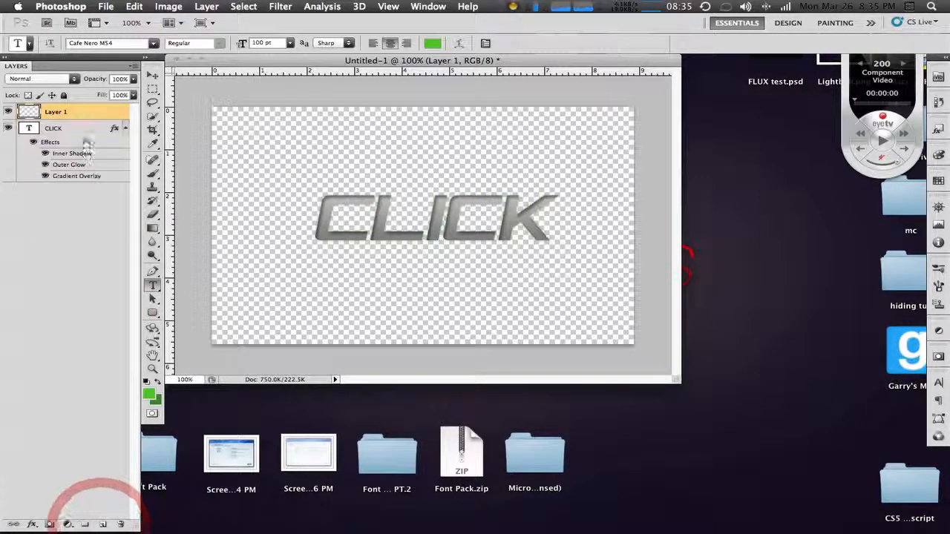
{"action": "left_click", "coordinate": [77, 127]}
{"action": "key", "text": "Delete"}
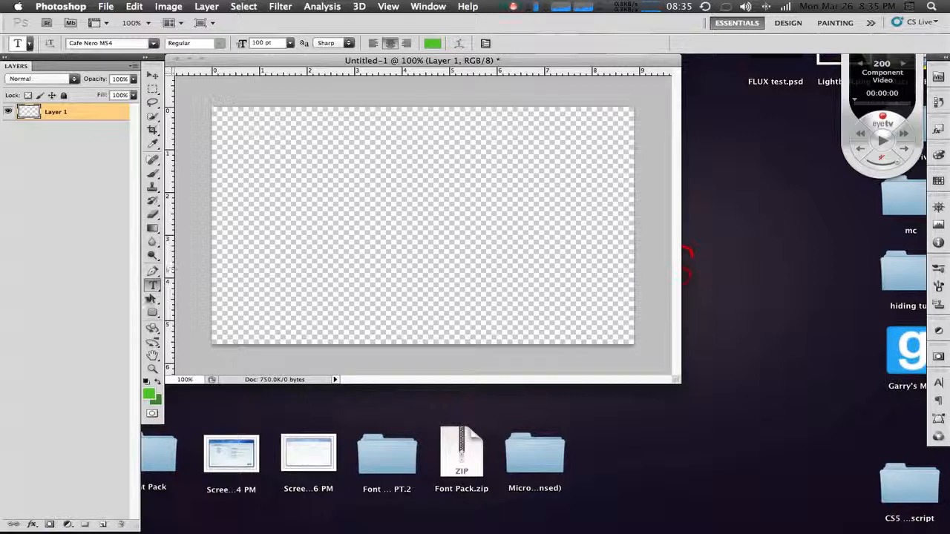
Draw a wide green rounded rectangle with a 10 px radius across the canvas and merge it with a new blank layer
{"action": "left_click", "coordinate": [152, 313]}
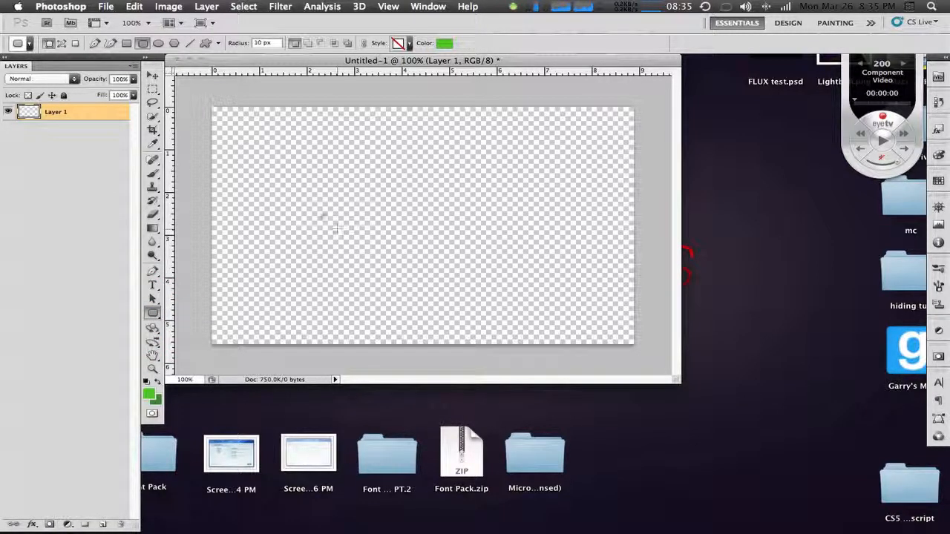
{"action": "left_click_drag", "start_coordinate": [263, 171], "coordinate": [599, 284]}
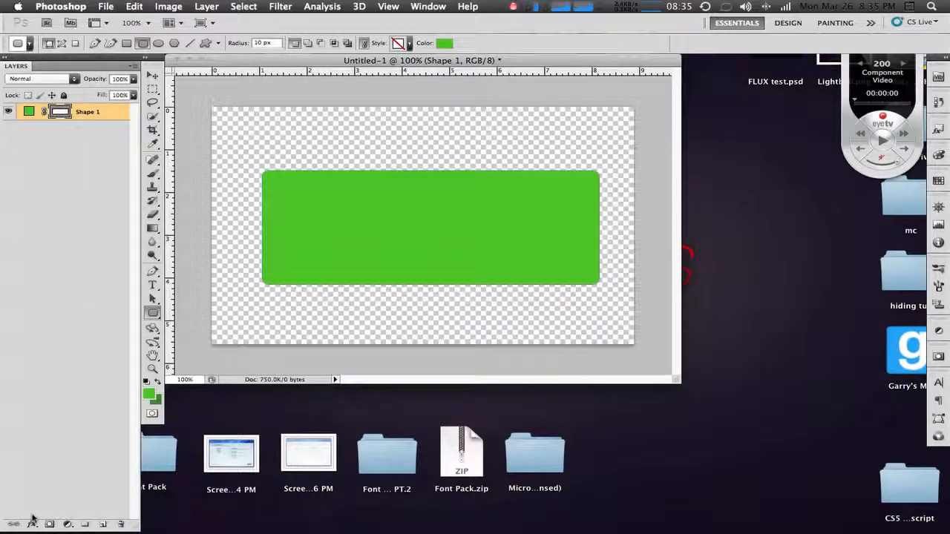
{"action": "left_click", "coordinate": [105, 524]}
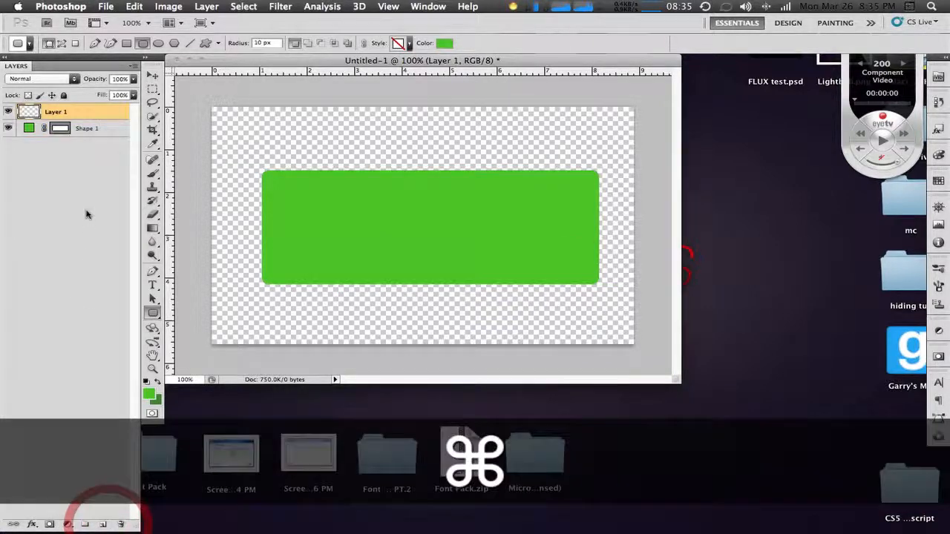
{"action": "left_click", "coordinate": [87, 128], "text": "super"}
{"action": "key", "text": "super+e"}
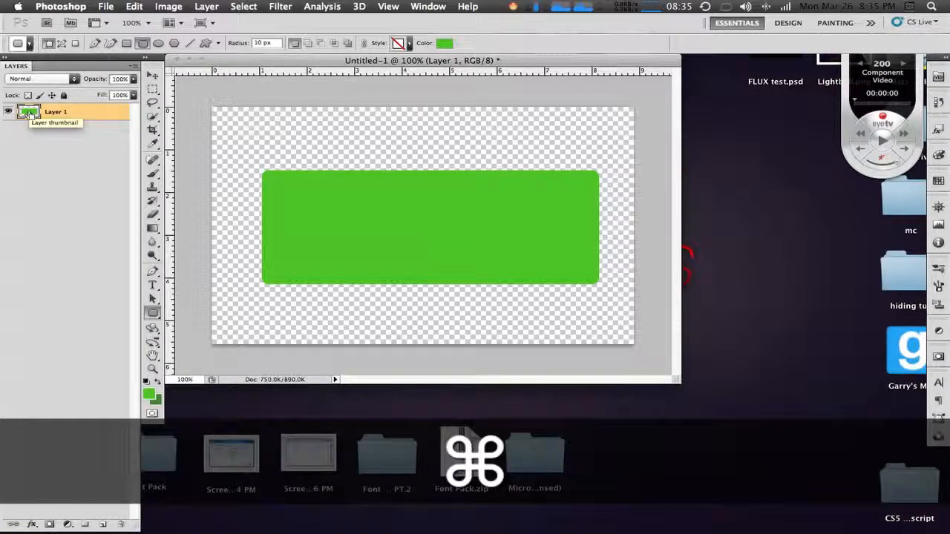
Load the rectangle as a selection, fill it with a bright-to-dark green linear gradient from bottom to top, and deselect
{"action": "left_click", "coordinate": [28, 111], "text": "super"}
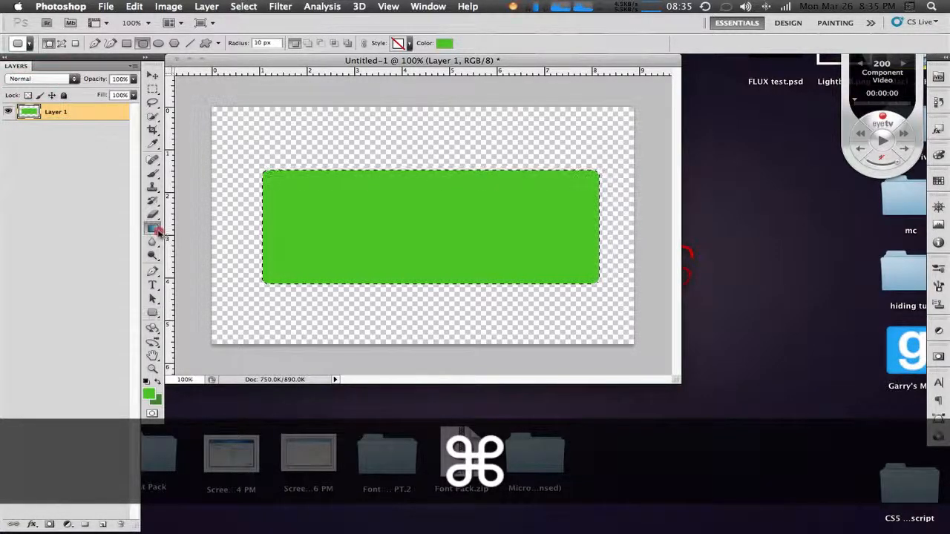
{"action": "left_click", "coordinate": [152, 228]}
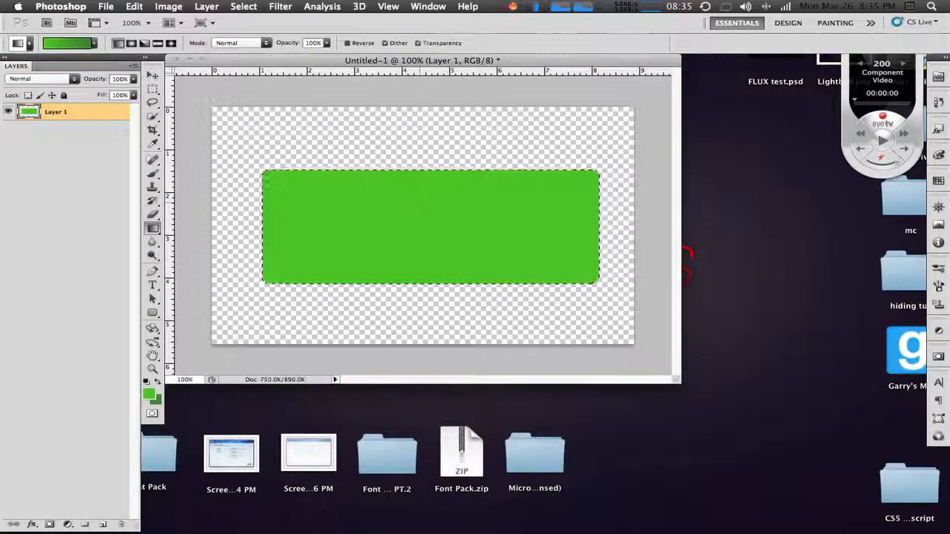
{"action": "left_click_drag", "start_coordinate": [426, 282], "coordinate": [425, 170]}
{"action": "key", "text": "super+d"}
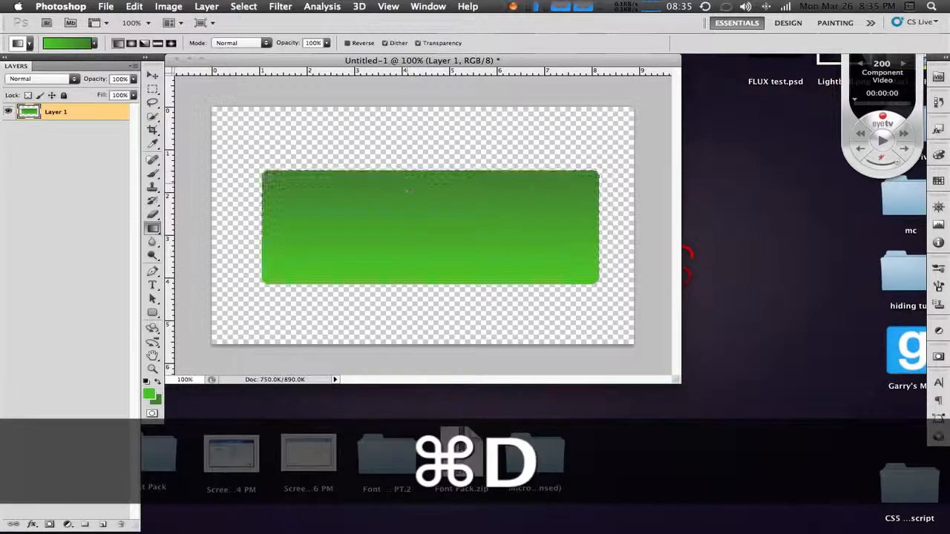
Flip the gradient-filled rectangle layer vertically
{"action": "left_click", "coordinate": [134, 6]}
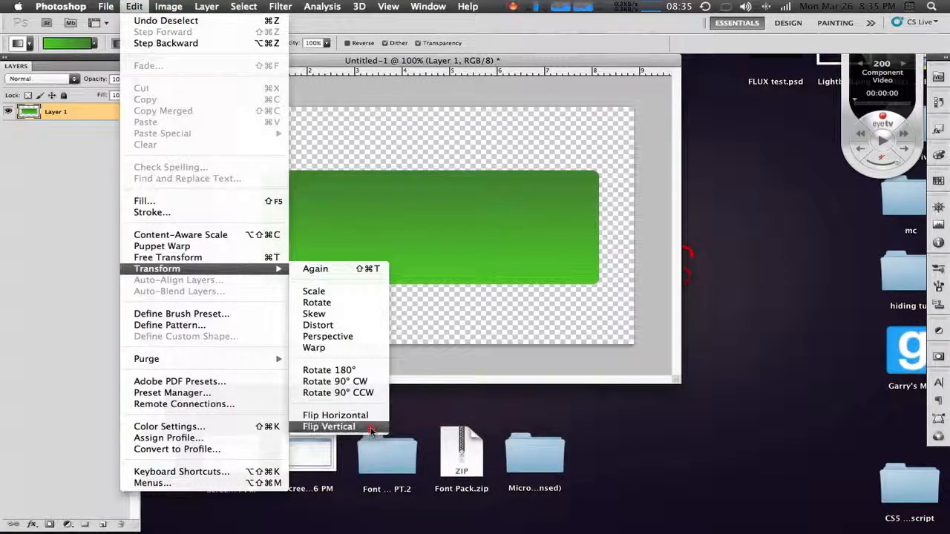
{"action": "left_click", "coordinate": [369, 427]}
{"action": "left_click", "coordinate": [41, 214]}
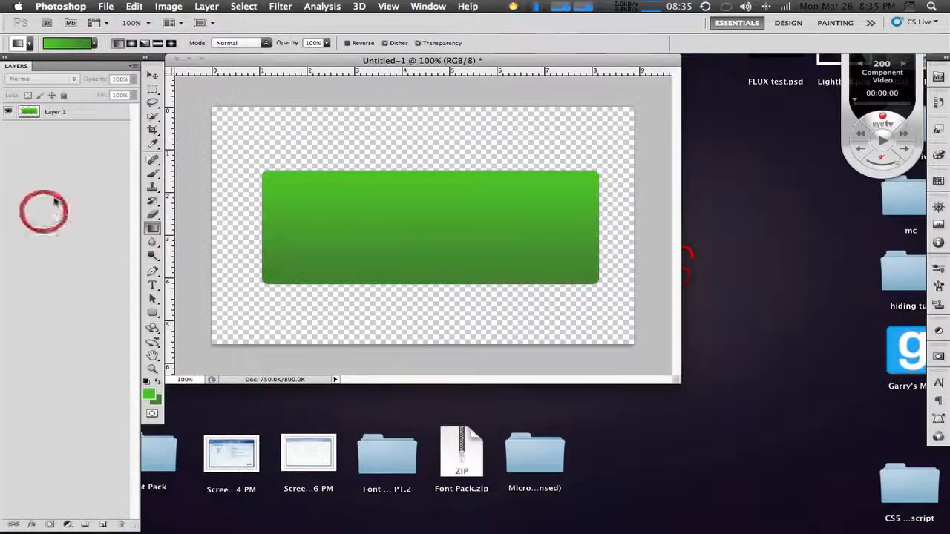
Load the rectangle's outline as a selection, add a new layer above it, and intersect the selection with a rectangular marquee covering the upper half
{"action": "left_click", "coordinate": [72, 115]}
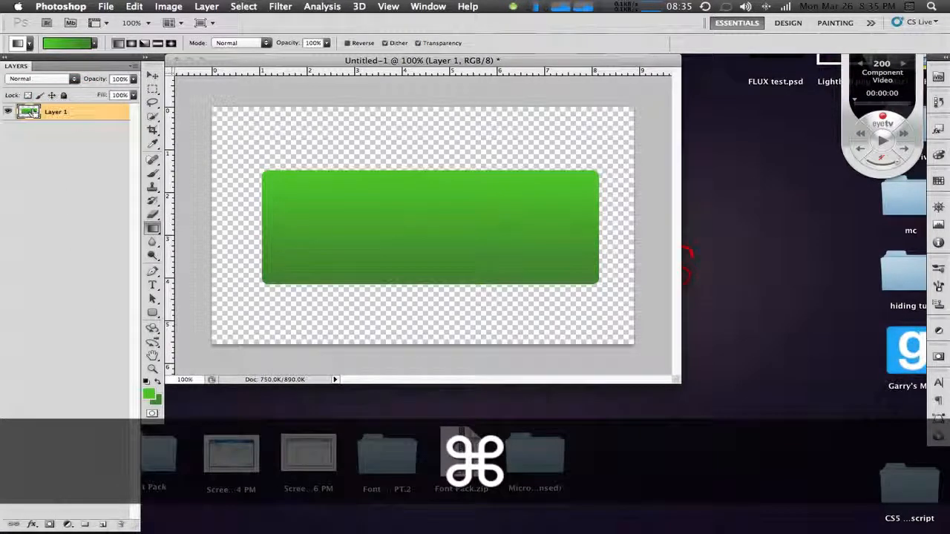
{"action": "left_click", "coordinate": [30, 111], "text": "super"}
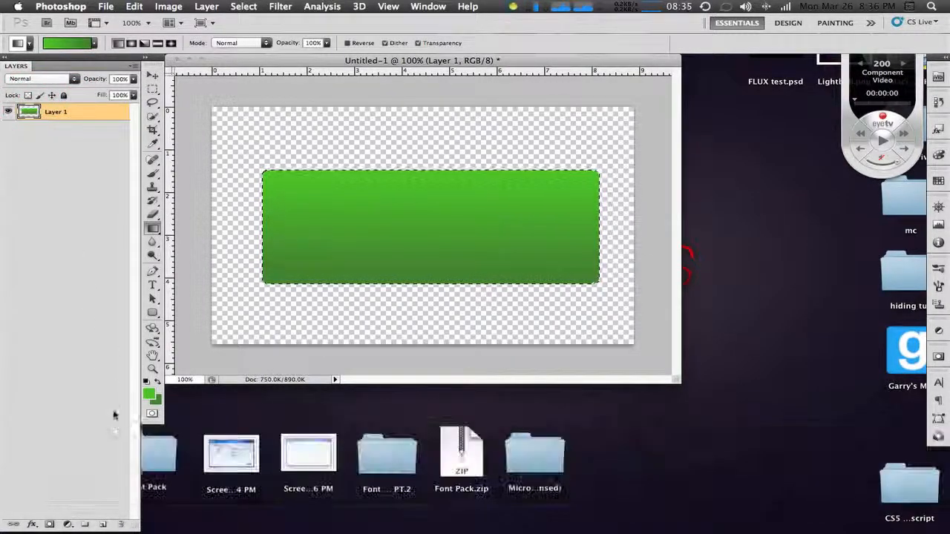
{"action": "left_click", "coordinate": [103, 524]}
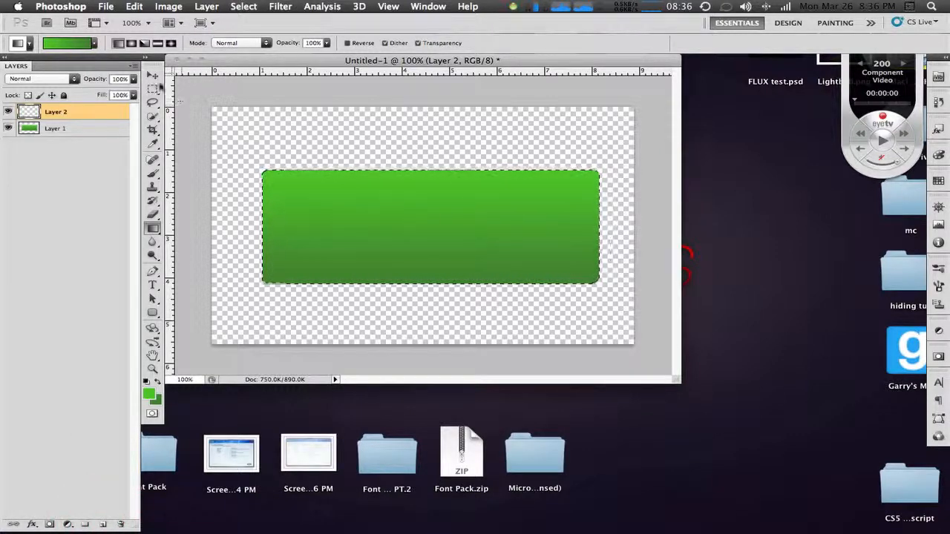
{"action": "left_click", "coordinate": [153, 88]}
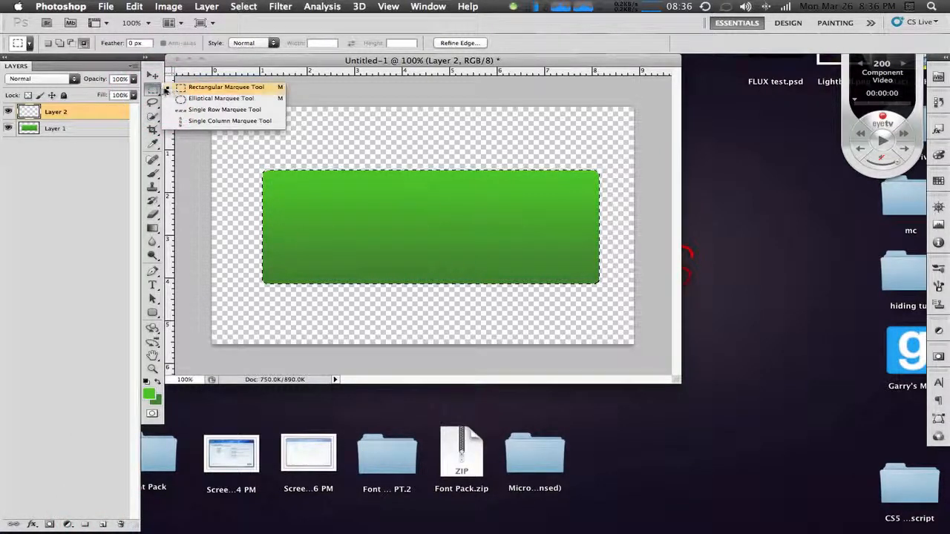
{"action": "left_click", "coordinate": [171, 90]}
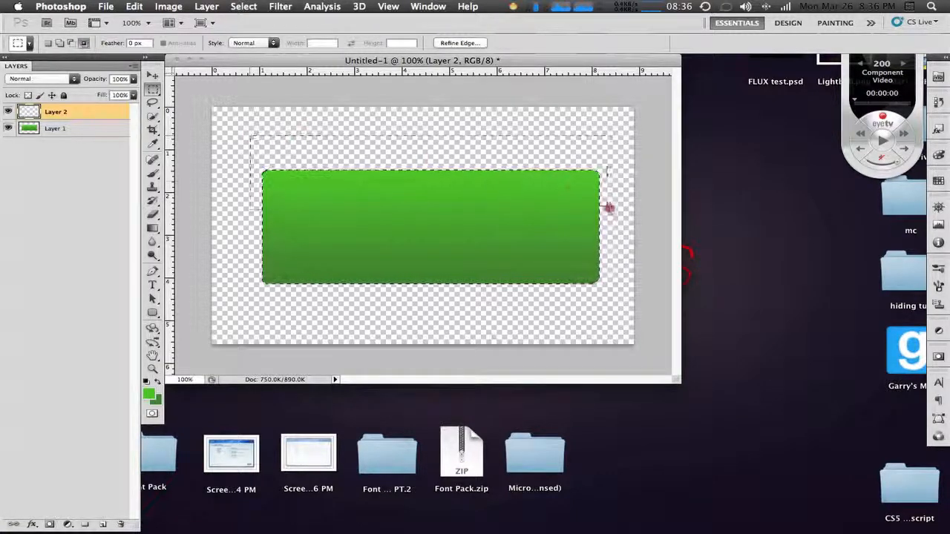
{"action": "left_click_drag", "start_coordinate": [608, 207], "coordinate": [622, 231]}
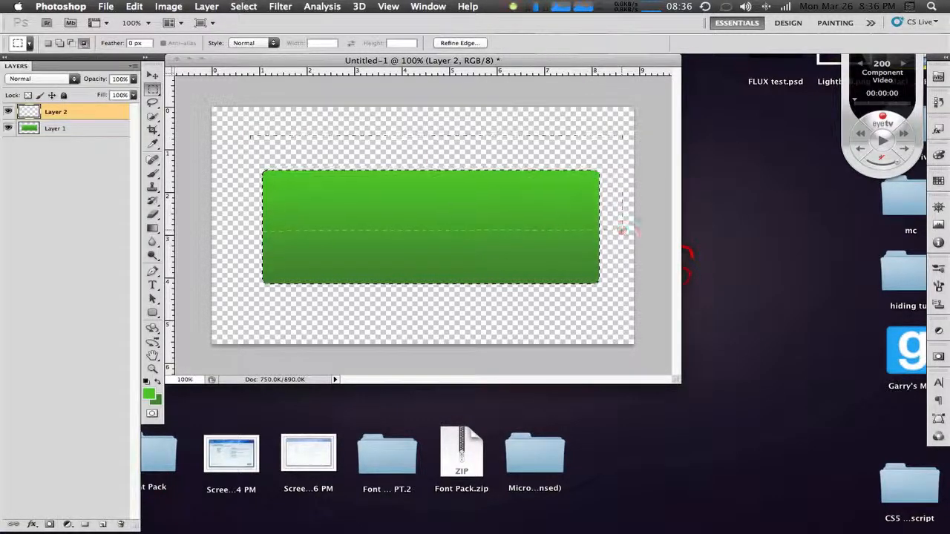
Fill the upper-half selection on the new layer with a downward white-to-transparent gradient, and deselect
{"action": "left_click", "coordinate": [155, 231]}
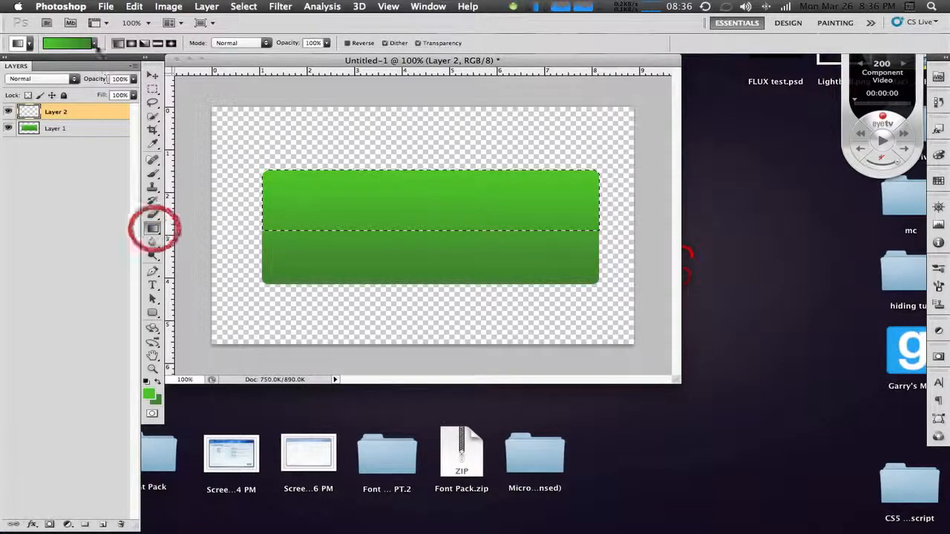
{"action": "left_click", "coordinate": [94, 43]}
{"action": "left_click", "coordinate": [93, 43]}
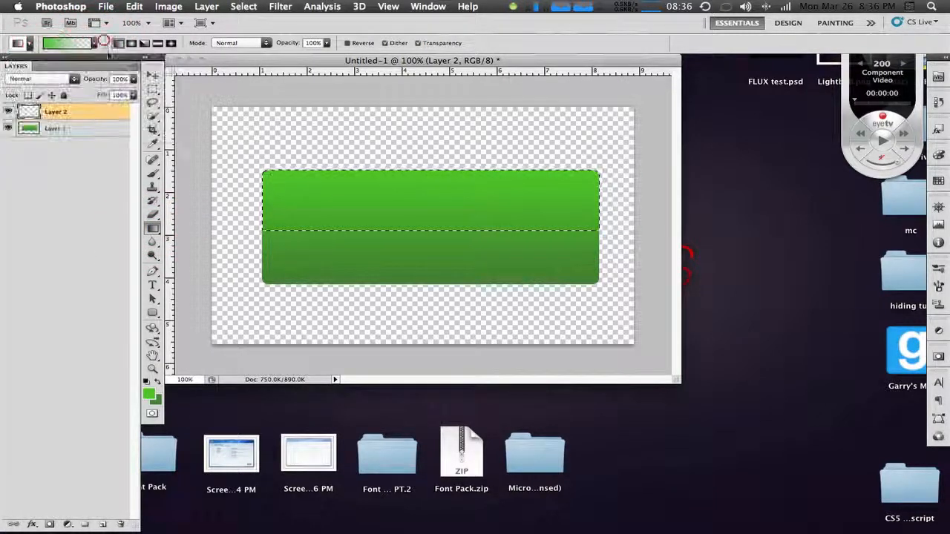
{"action": "left_click", "coordinate": [147, 382]}
{"action": "left_click", "coordinate": [157, 380]}
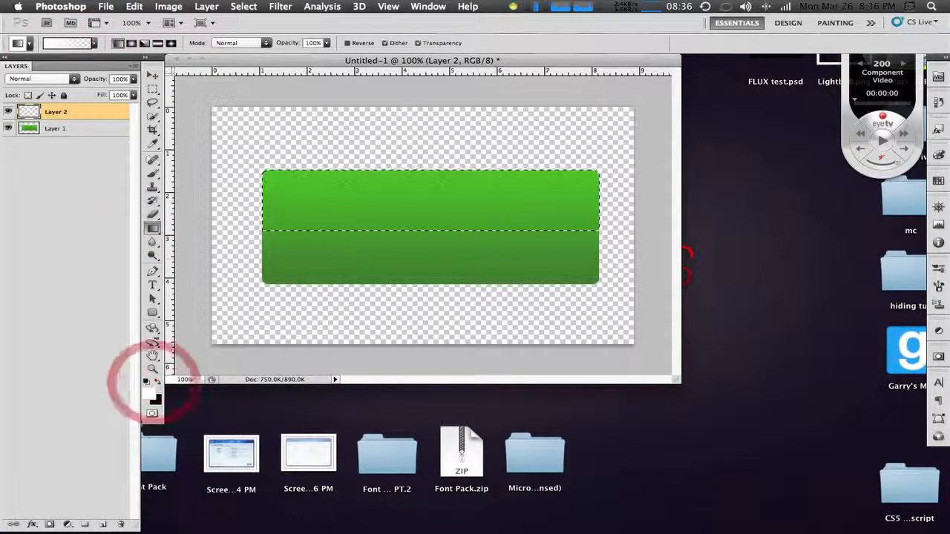
{"action": "key", "text": "shift"}
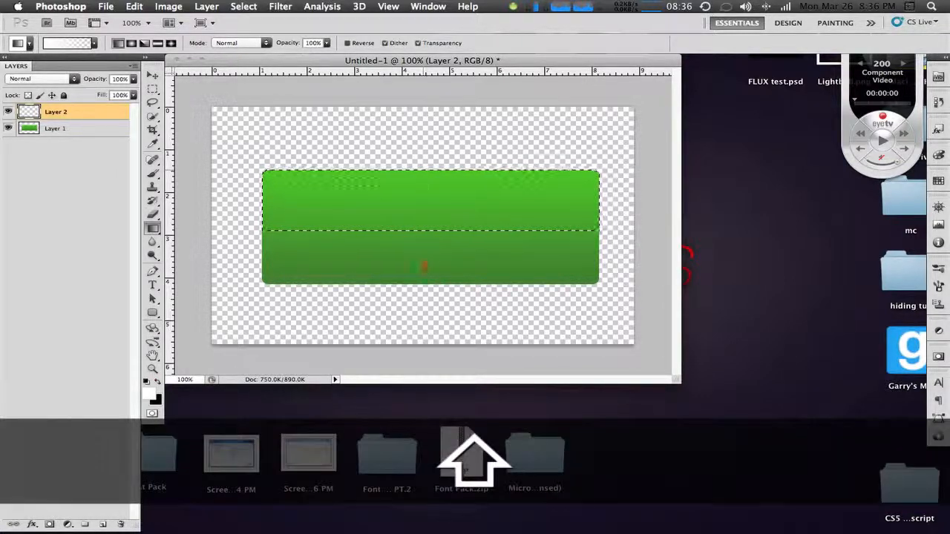
{"action": "left_click_drag", "start_coordinate": [426, 284], "coordinate": [424, 283]}
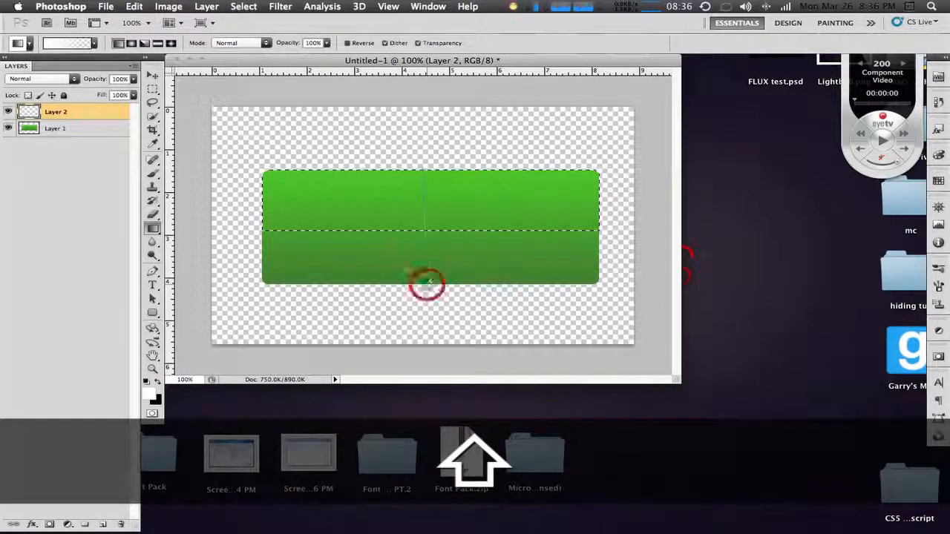
{"action": "key", "text": "super+d"}
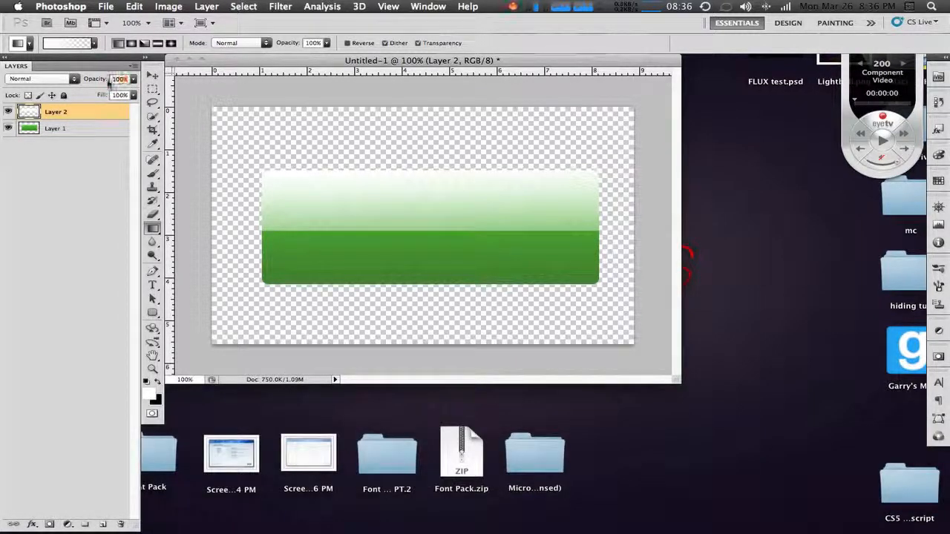
Set the white gloss layer's opacity to 50% and deselect the layers
{"action": "type", "text": "50"}
{"action": "key", "text": "Return"}
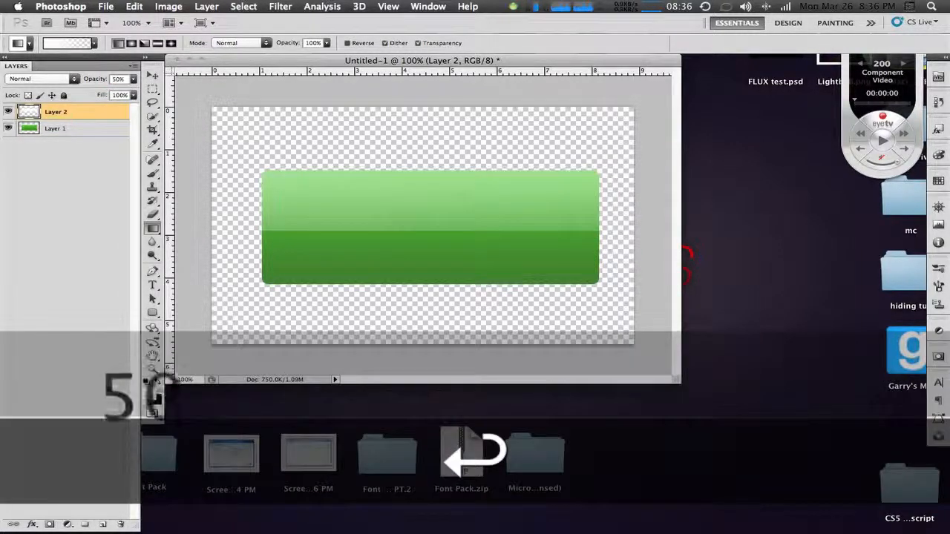
{"action": "left_click", "coordinate": [72, 196]}
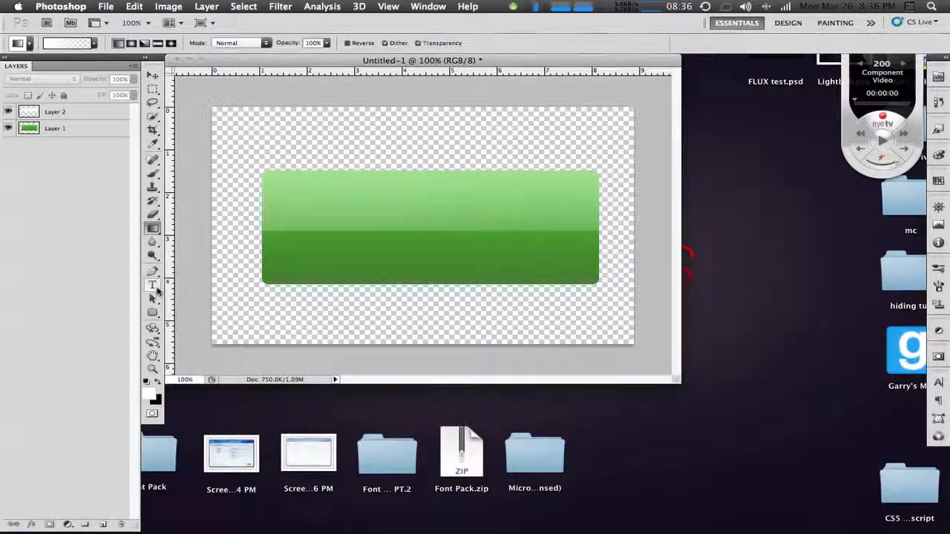
{"action": "left_click", "coordinate": [152, 285]}
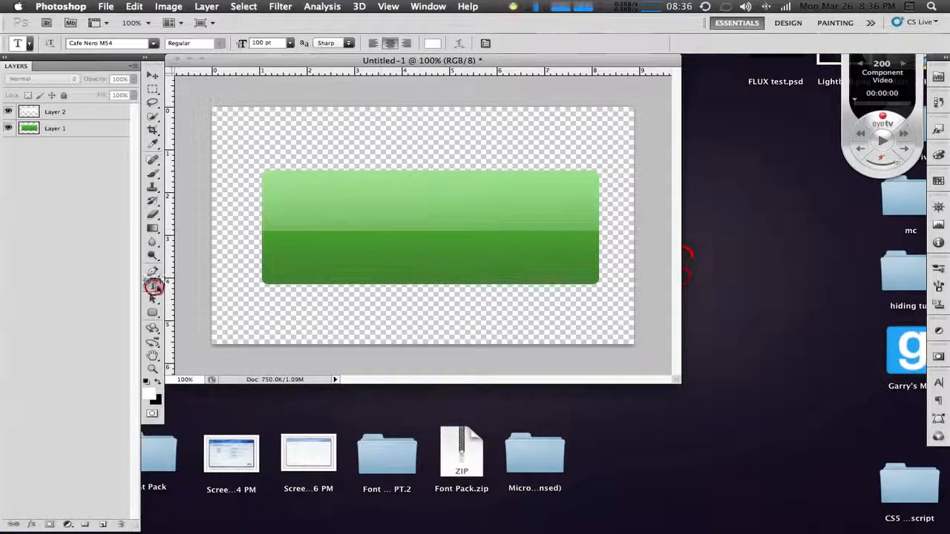
{"action": "left_click", "coordinate": [310, 244]}
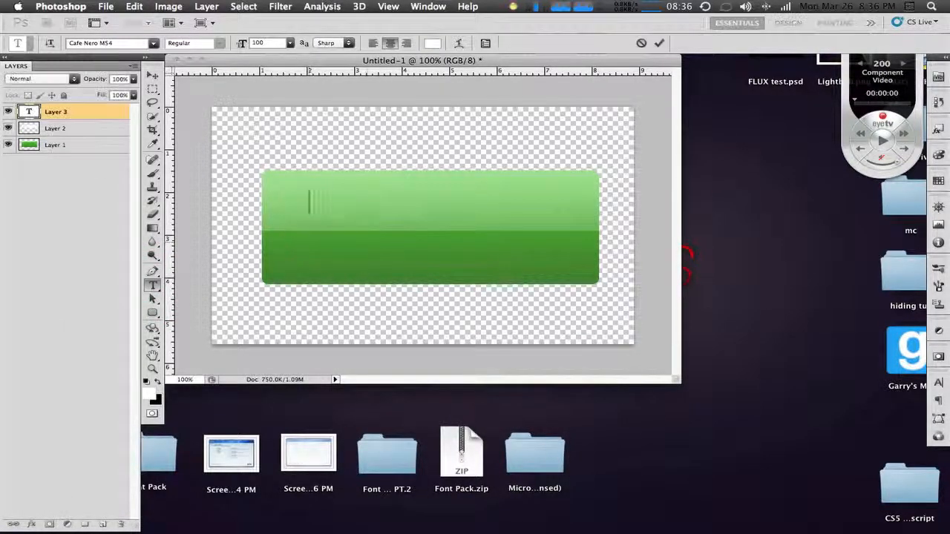
{"action": "left_click", "coordinate": [66, 122]}
{"action": "left_click_drag", "start_coordinate": [67, 111], "coordinate": [71, 135]}
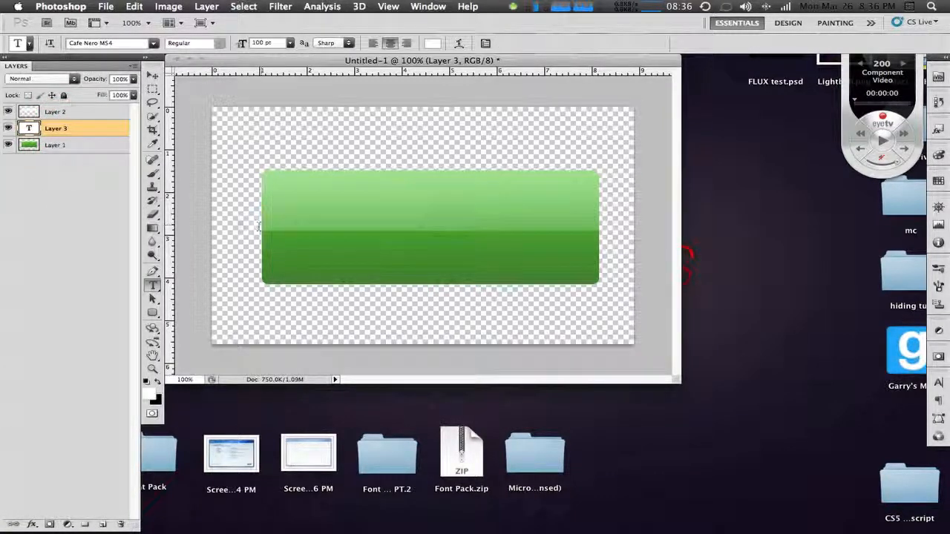
{"action": "key", "text": "Delete"}
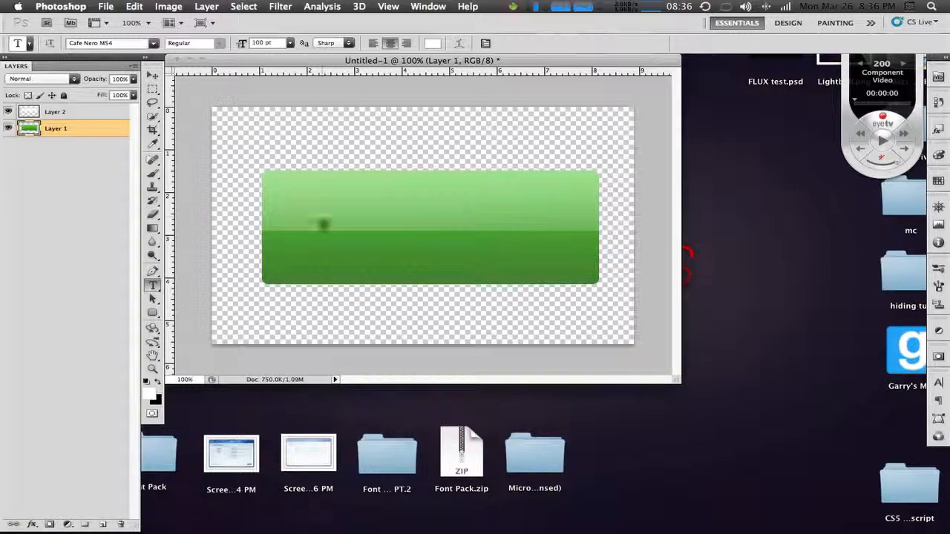
Add the text "CLICK" in Cafe Nero M54 on a layer between the green rectangle and the gloss, positioned over the button
{"action": "left_click", "coordinate": [323, 224]}
{"action": "left_click", "coordinate": [332, 247]}
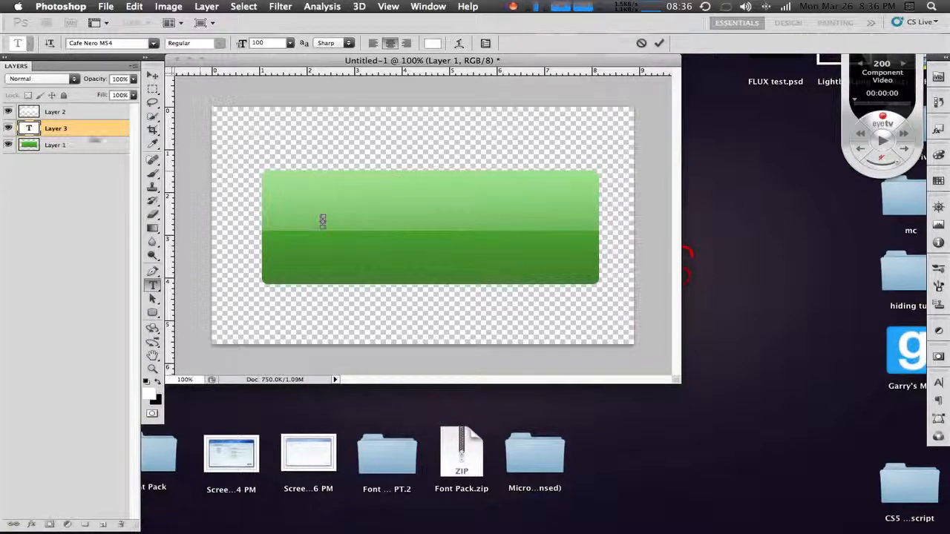
{"action": "left_click", "coordinate": [93, 131]}
{"action": "left_click", "coordinate": [327, 240]}
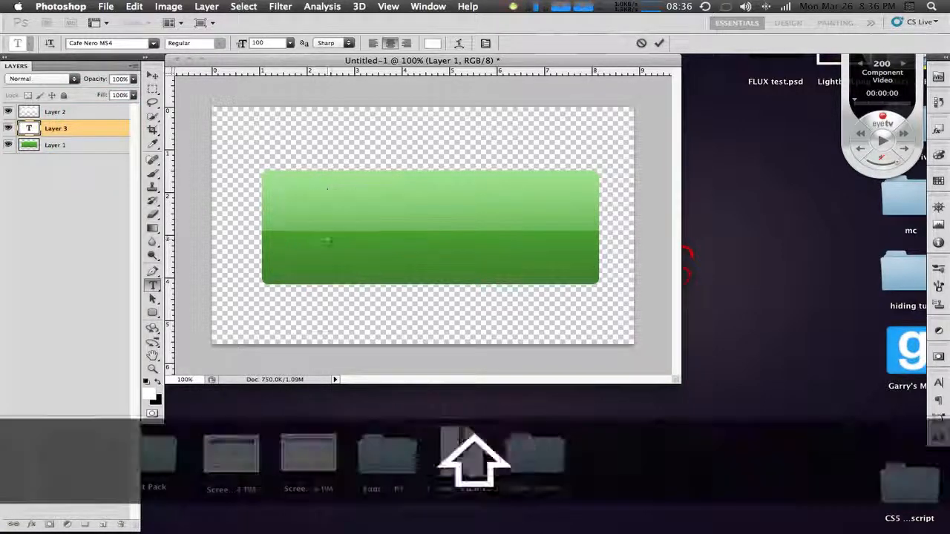
{"action": "type", "text": "CLICK"}
{"action": "left_click_drag", "start_coordinate": [476, 310], "coordinate": [522, 316]}
Set the CLICK text's font size to 120 pt, centre it on the button, and deselect the layers
{"action": "left_click_drag", "start_coordinate": [518, 243], "coordinate": [1, 146]}
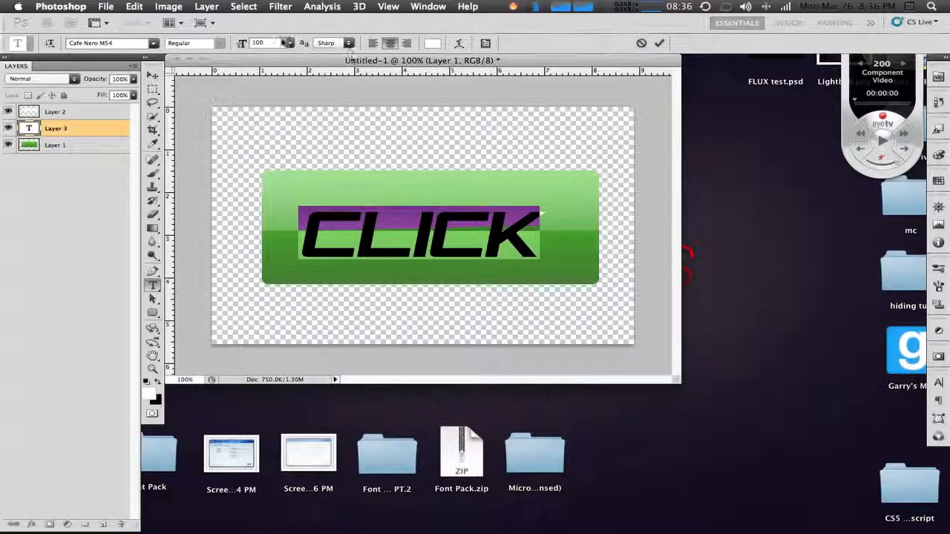
{"action": "type", "text": "12"}
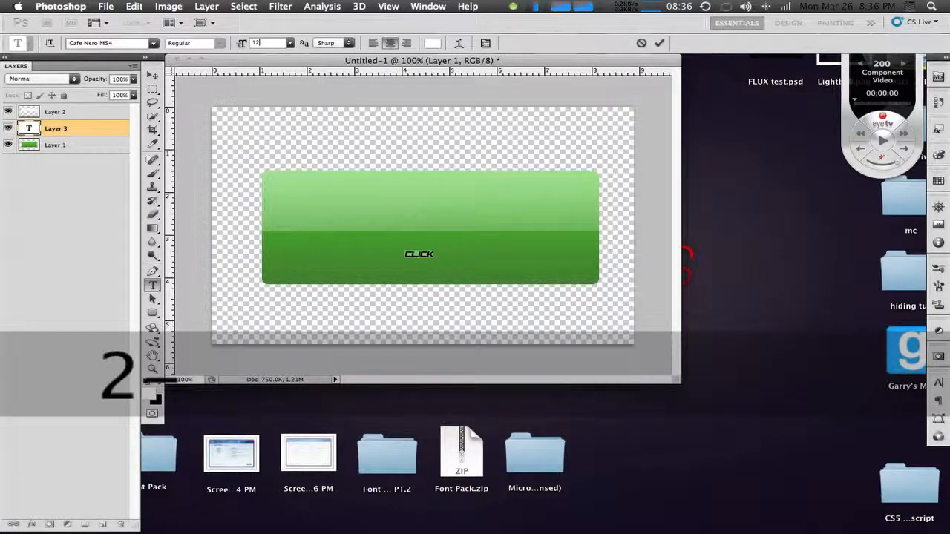
{"action": "type", "text": "0"}
{"action": "left_click", "coordinate": [542, 226]}
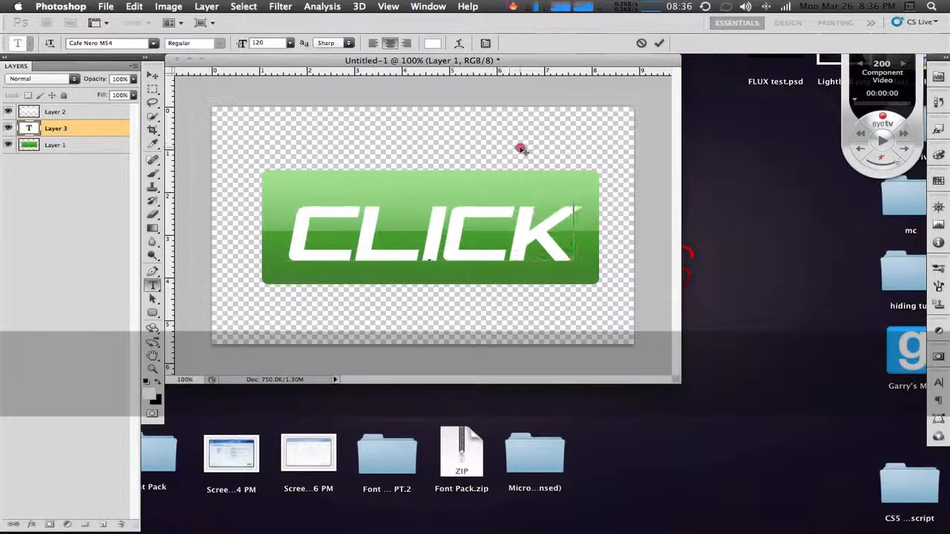
{"action": "left_click", "coordinate": [521, 148]}
{"action": "left_click", "coordinate": [92, 182]}
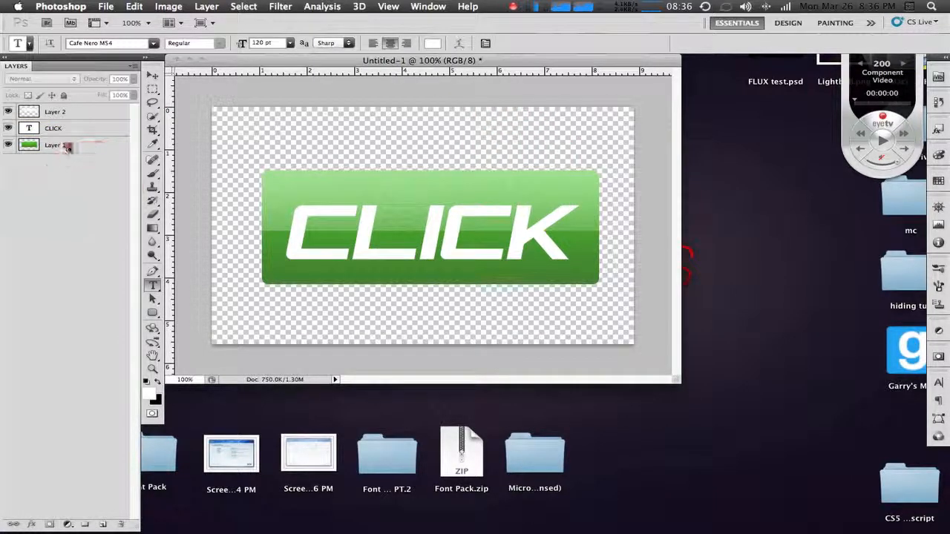
Add a 1 px black outside stroke to the green rectangle layer in its layer style
{"action": "right_click", "coordinate": [67, 147]}
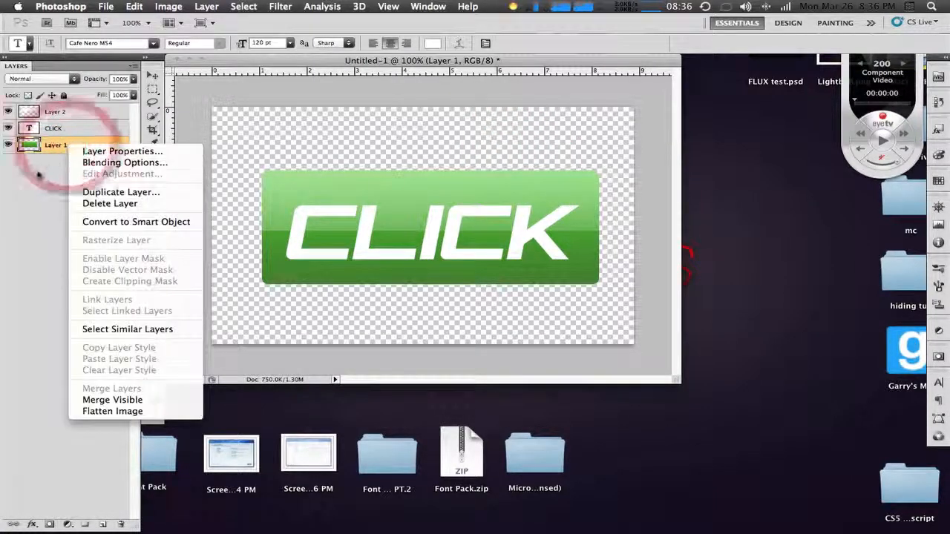
{"action": "left_click", "coordinate": [108, 162]}
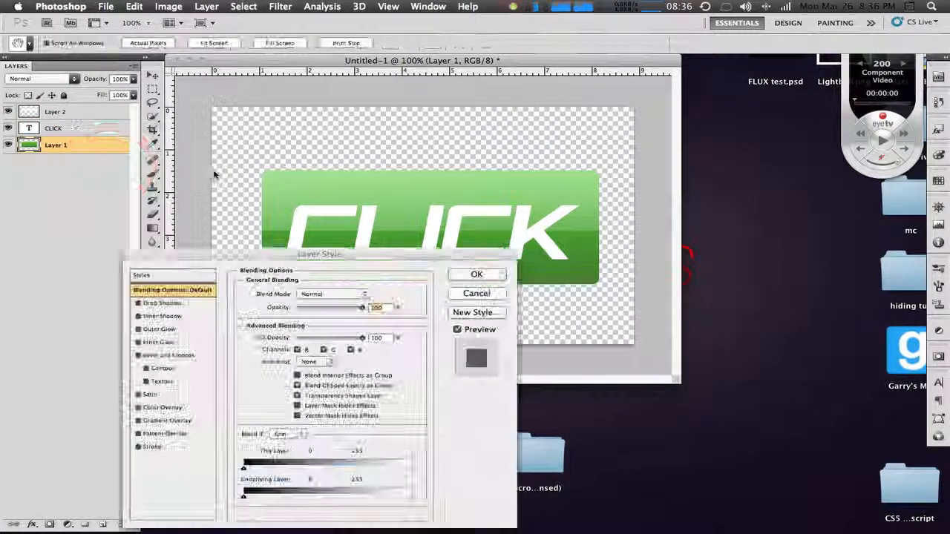
{"action": "left_click", "coordinate": [140, 446]}
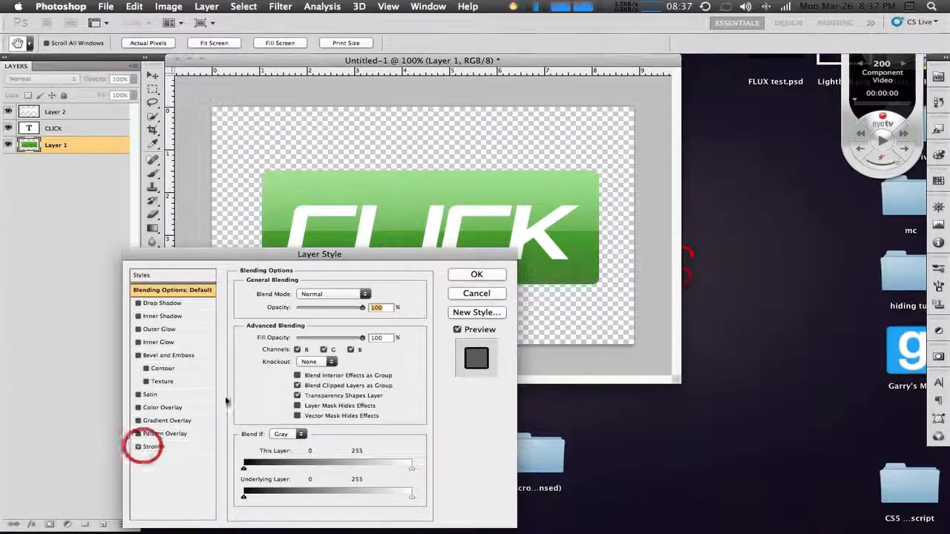
{"action": "left_click", "coordinate": [153, 447]}
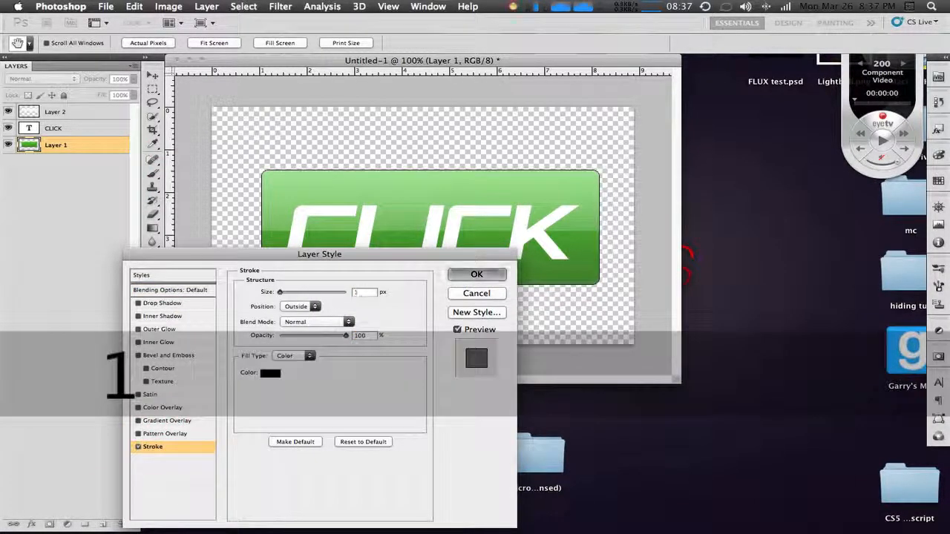
{"action": "type", "text": "2"}
{"action": "key", "text": "Down"}
Add a black outer glow with Normal blend mode to the green rectangle layer
{"action": "left_click", "coordinate": [157, 328]}
{"action": "left_click", "coordinate": [267, 336]}
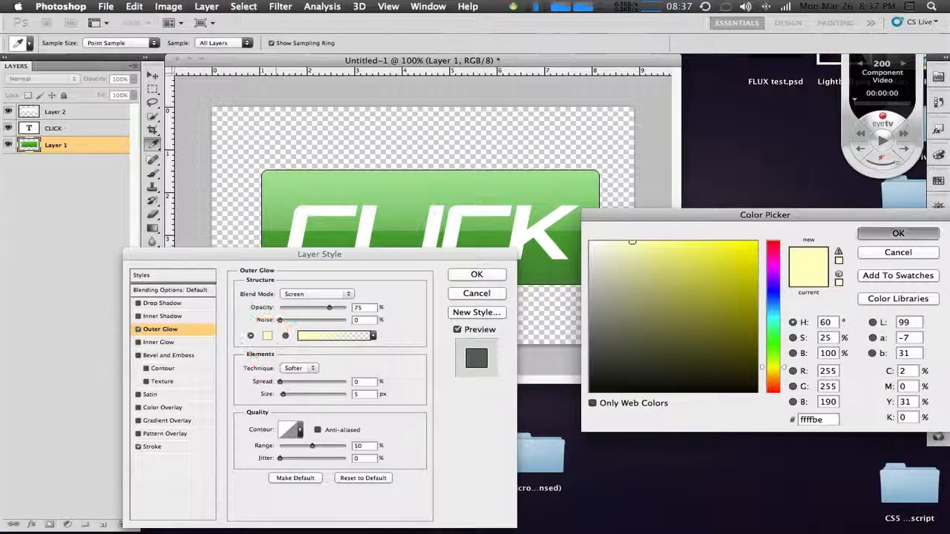
{"action": "left_click", "coordinate": [666, 485]}
{"action": "key", "text": "Return"}
{"action": "left_click", "coordinate": [343, 293]}
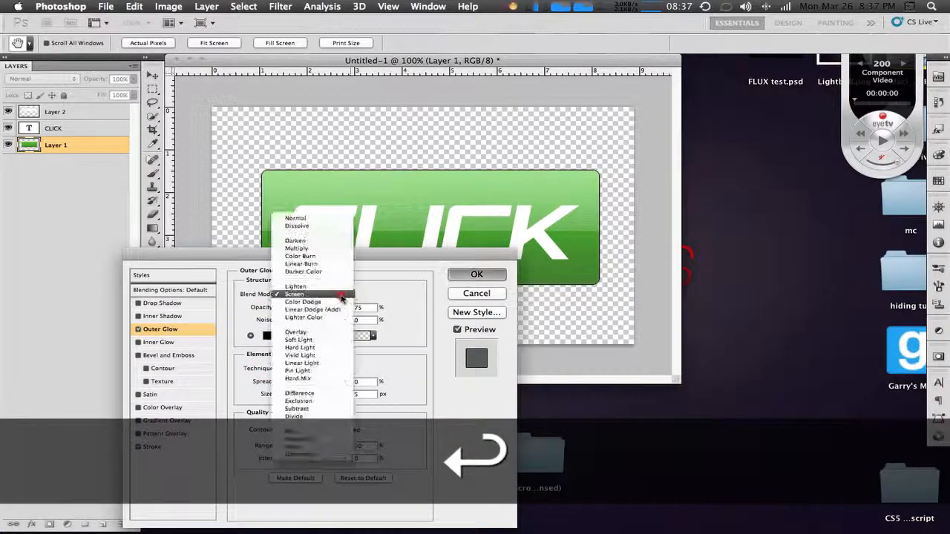
{"action": "left_click", "coordinate": [334, 220]}
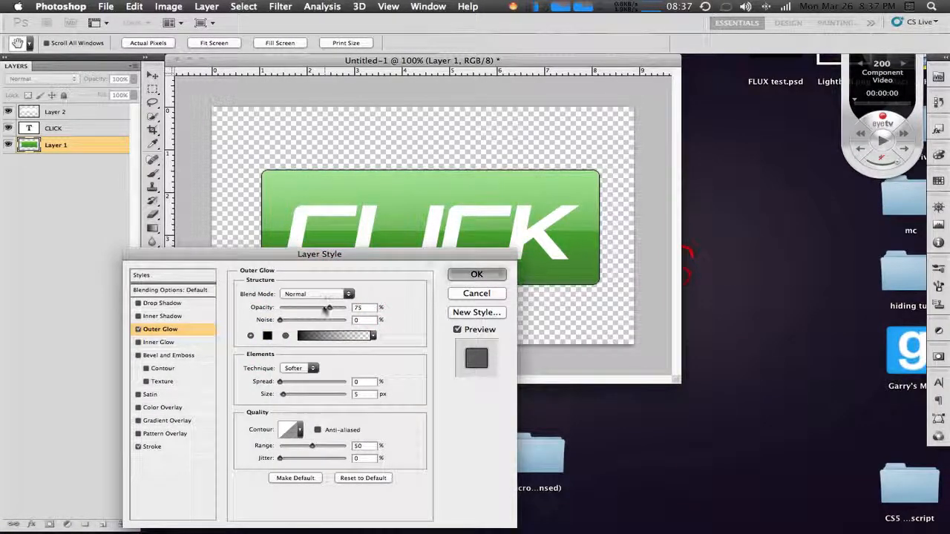
Set the rectangle's outer glow to 100% opacity and 18 px size, and apply the layer style
{"action": "left_click_drag", "start_coordinate": [330, 310], "coordinate": [367, 305]}
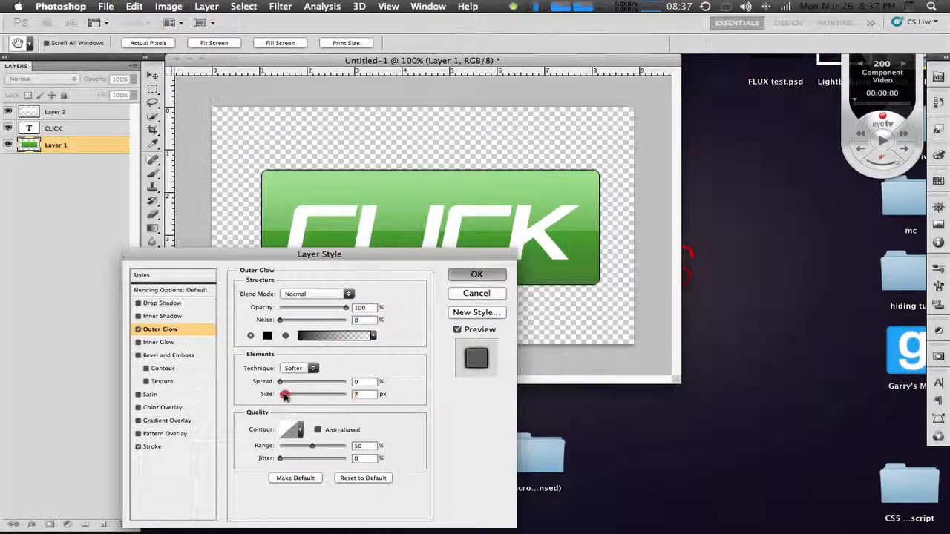
{"action": "left_click_drag", "start_coordinate": [285, 396], "coordinate": [286, 394]}
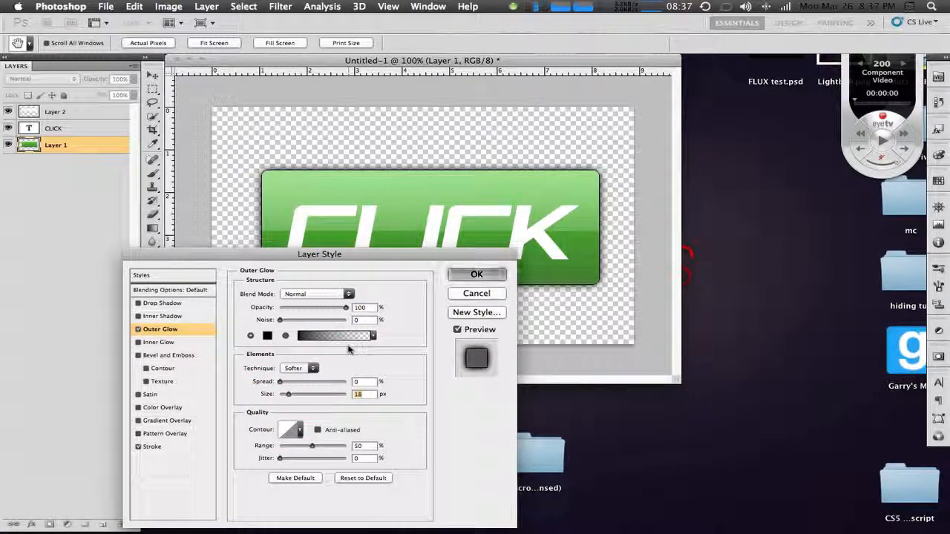
{"action": "key", "text": "Return"}
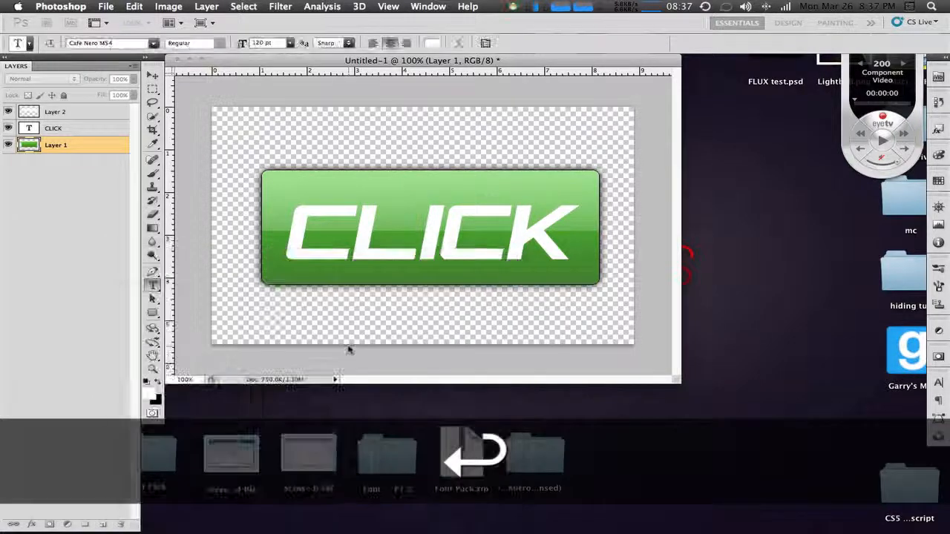
{"action": "left_click", "coordinate": [82, 234]}
Add an outer glow to the CLICK text layer, coloured light green (#90d784) as sampled from the button's upper half
{"action": "right_click", "coordinate": [84, 130]}
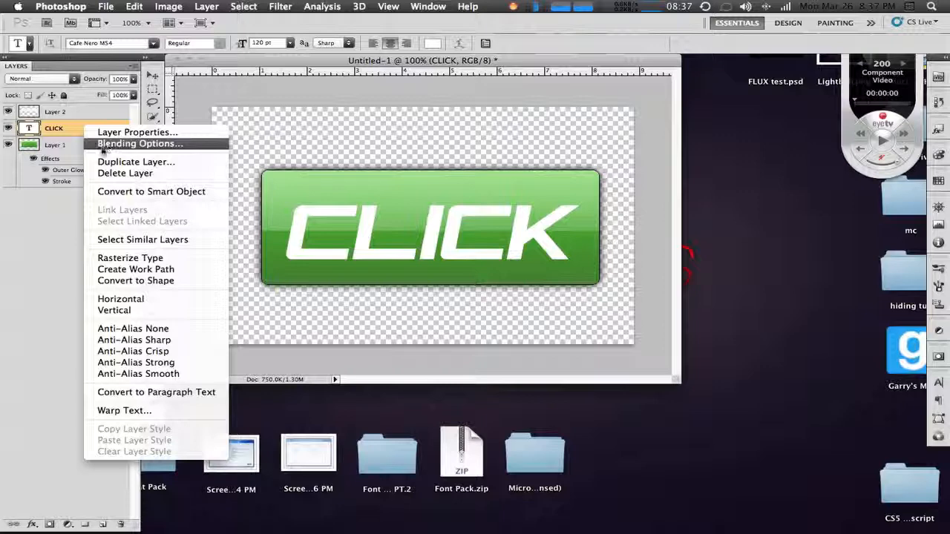
{"action": "left_click", "coordinate": [102, 146]}
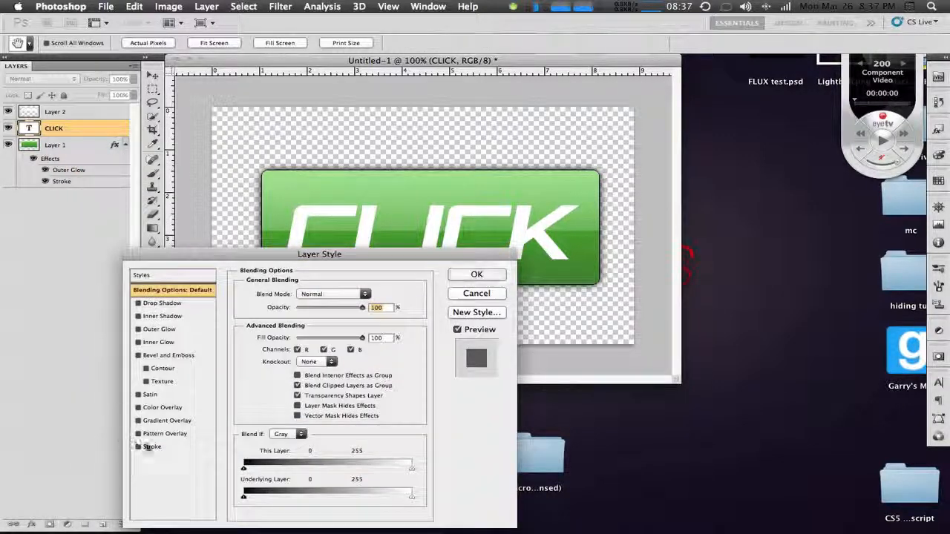
{"action": "left_click", "coordinate": [138, 448]}
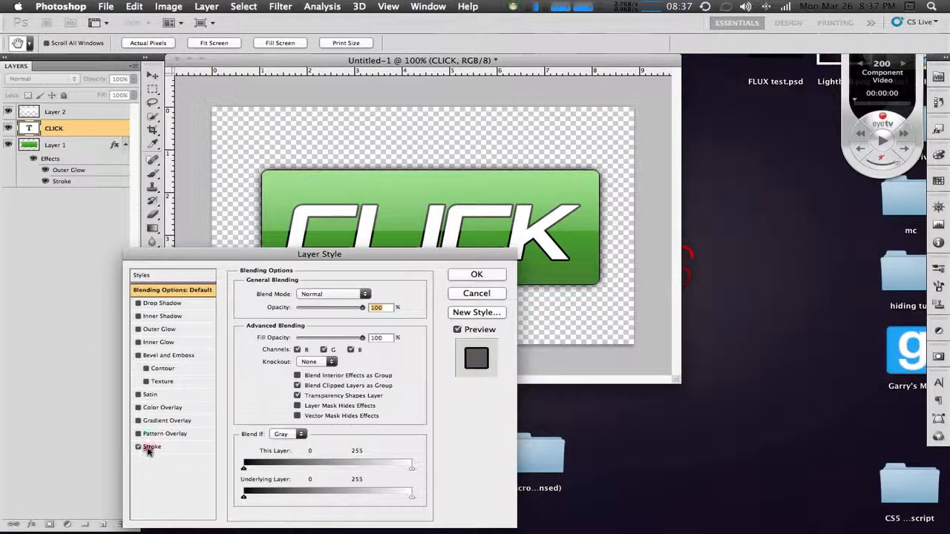
{"action": "left_click", "coordinate": [138, 447]}
{"action": "left_click", "coordinate": [145, 328]}
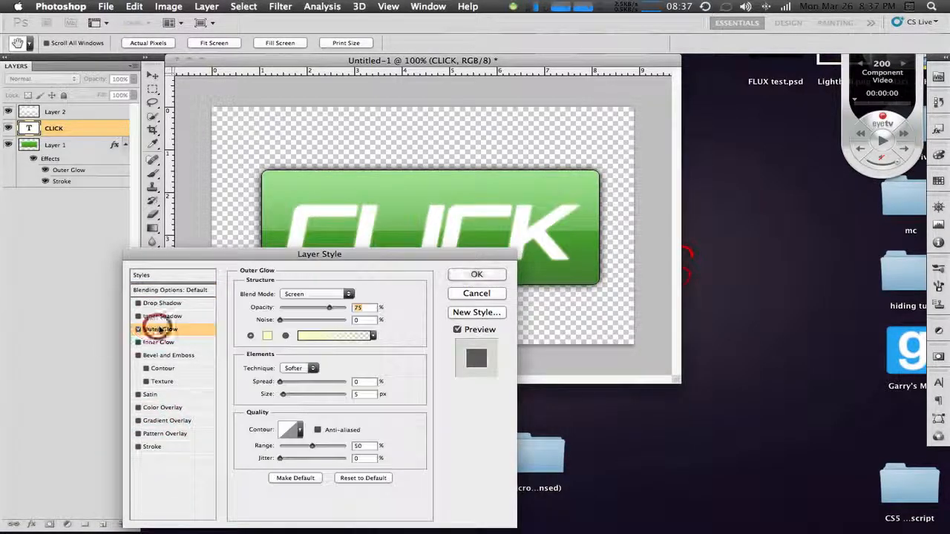
{"action": "left_click", "coordinate": [267, 336]}
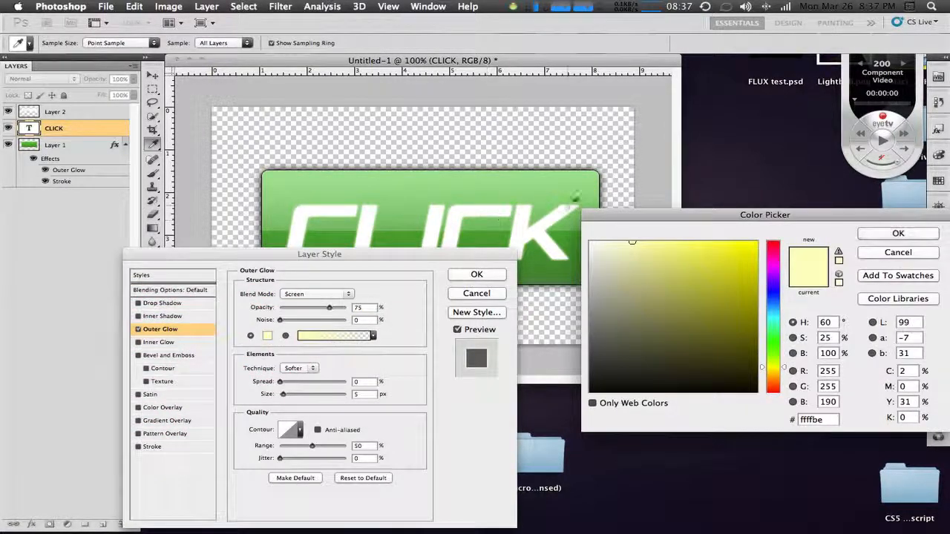
{"action": "left_click", "coordinate": [568, 184]}
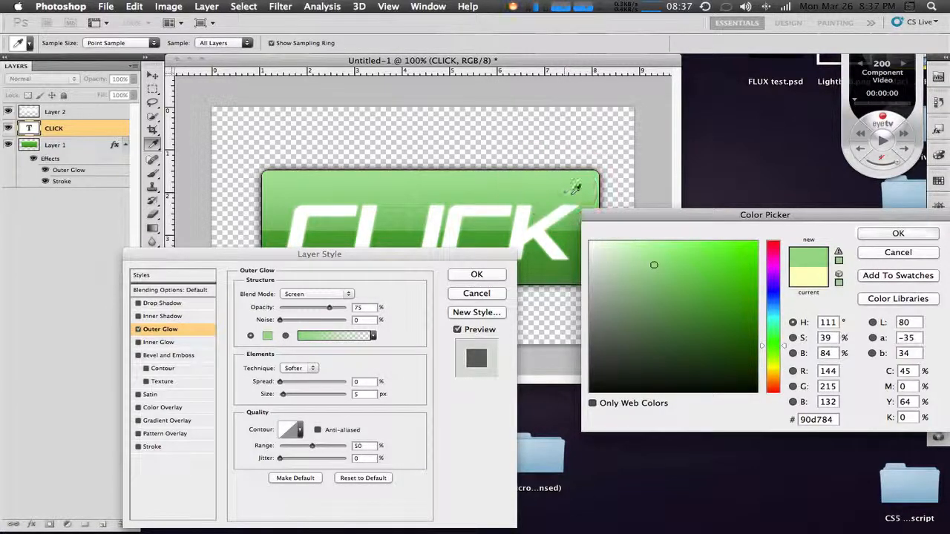
{"action": "left_click", "coordinate": [897, 233]}
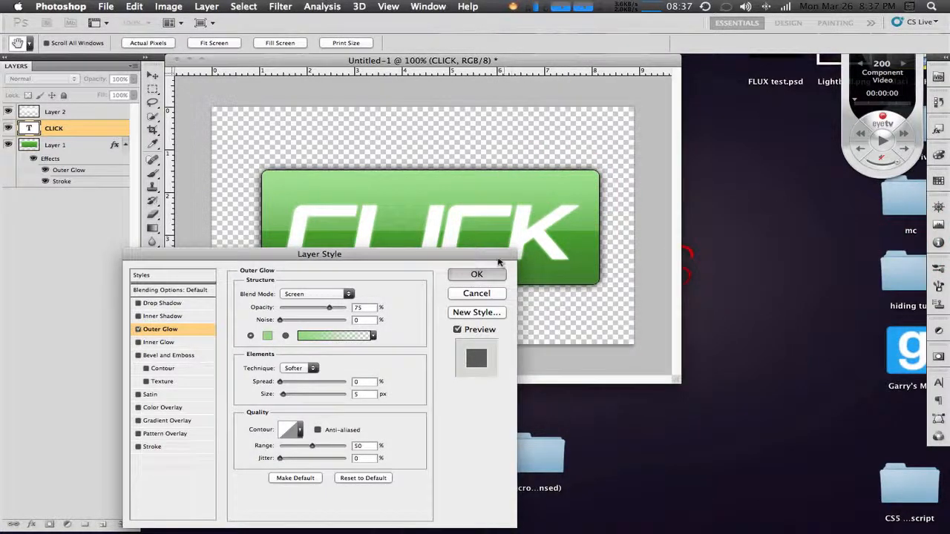
Set the text's outer glow to Normal blend mode and 100% opacity
{"action": "left_click_drag", "start_coordinate": [498, 260], "coordinate": [870, 224]}
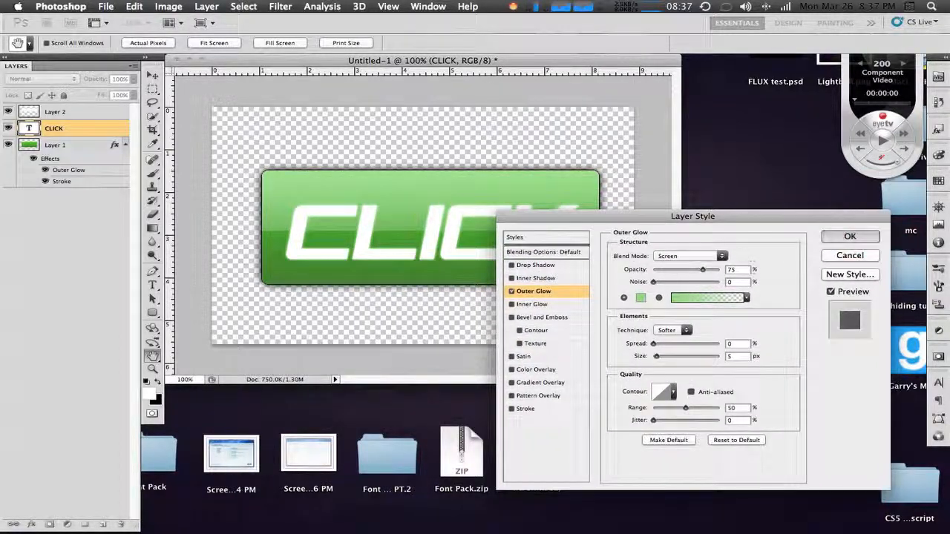
{"action": "left_click", "coordinate": [677, 255]}
{"action": "left_click", "coordinate": [672, 182]}
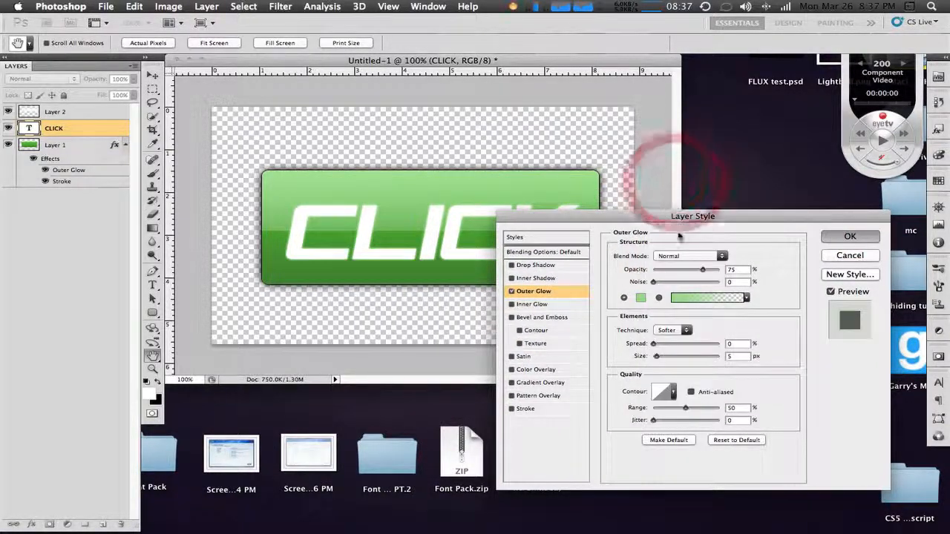
{"action": "left_click_drag", "start_coordinate": [699, 272], "coordinate": [742, 272]}
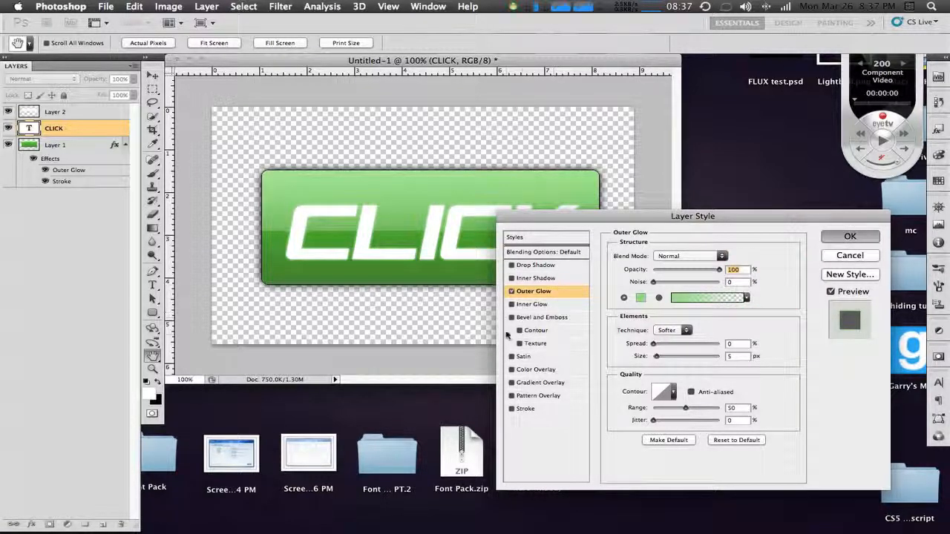
Add a gradient overlay to the CLICK text and change the gradient's black stop to a neutral mid gray
{"action": "left_click", "coordinate": [520, 382]}
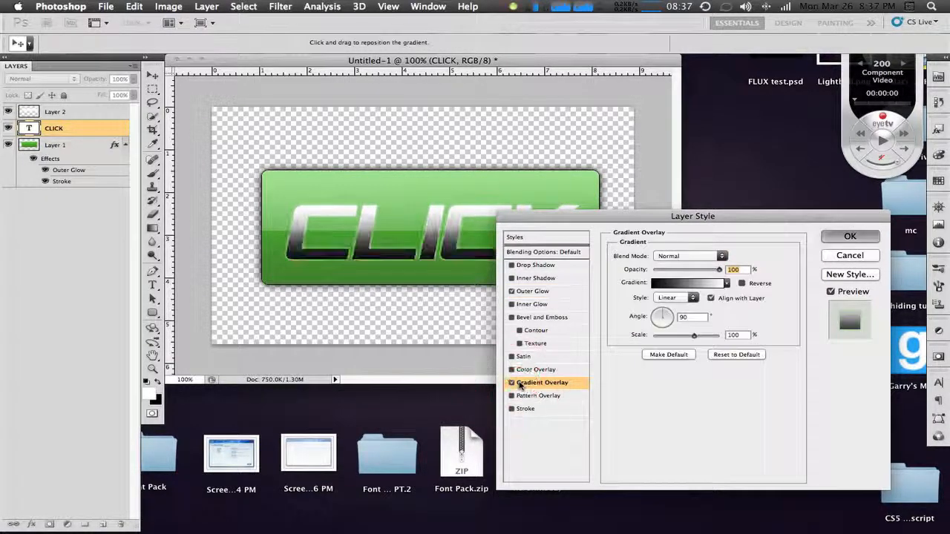
{"action": "left_click", "coordinate": [686, 282]}
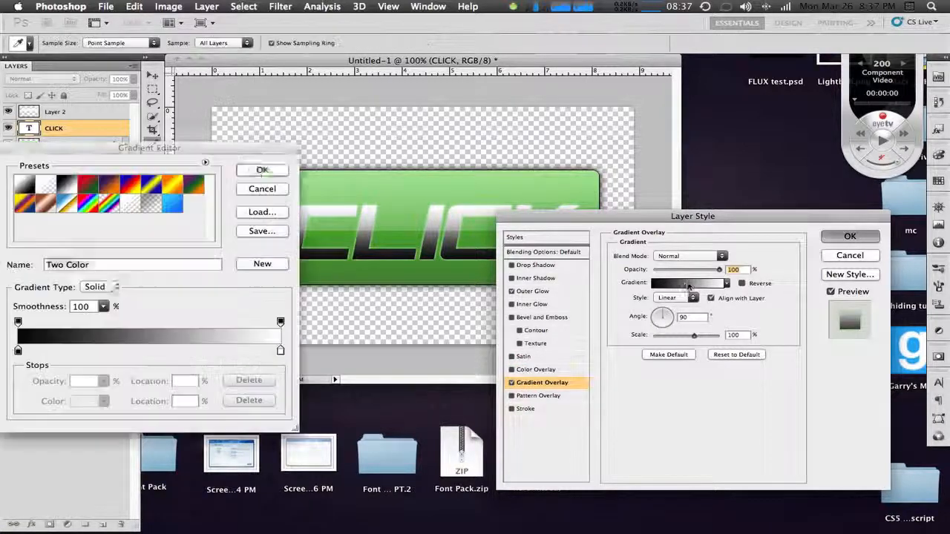
{"action": "left_click", "coordinate": [18, 350]}
{"action": "left_click", "coordinate": [85, 400]}
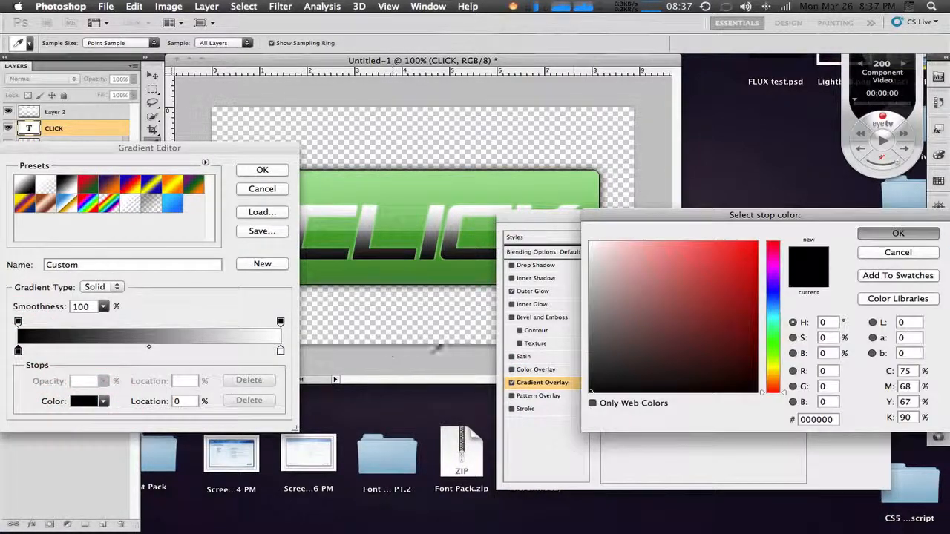
{"action": "left_click_drag", "start_coordinate": [594, 284], "coordinate": [558, 329]}
{"action": "key", "text": "Return"}
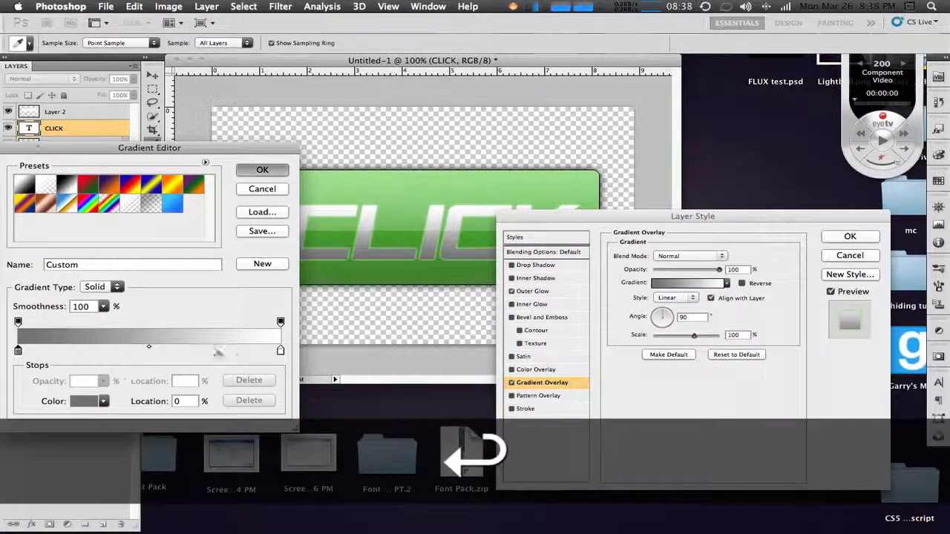
Change the gradient overlay's white stop to light gray (#c0c0c0) and confirm the gradient
{"action": "double_click", "coordinate": [280, 350]}
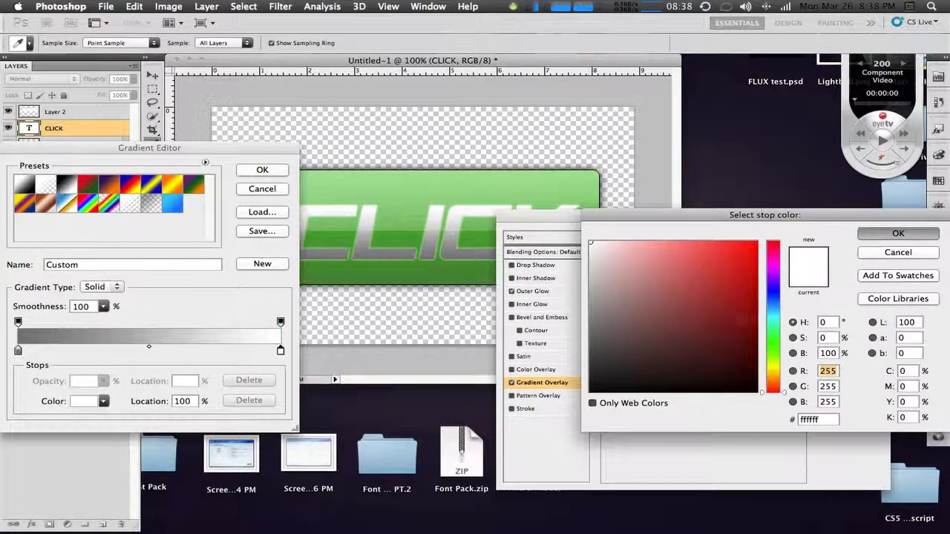
{"action": "left_click", "coordinate": [623, 278]}
{"action": "left_click_drag", "start_coordinate": [623, 279], "coordinate": [552, 276]}
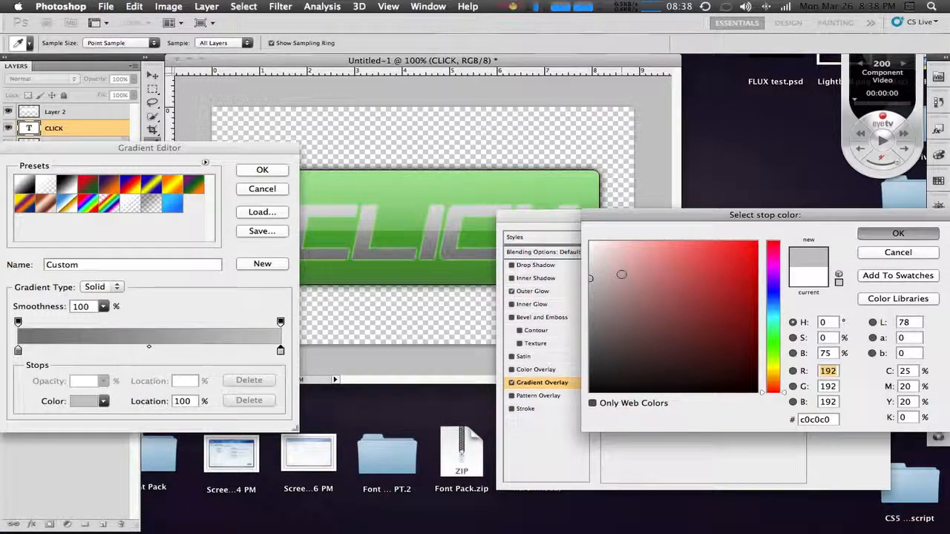
{"action": "key", "text": "Return"}
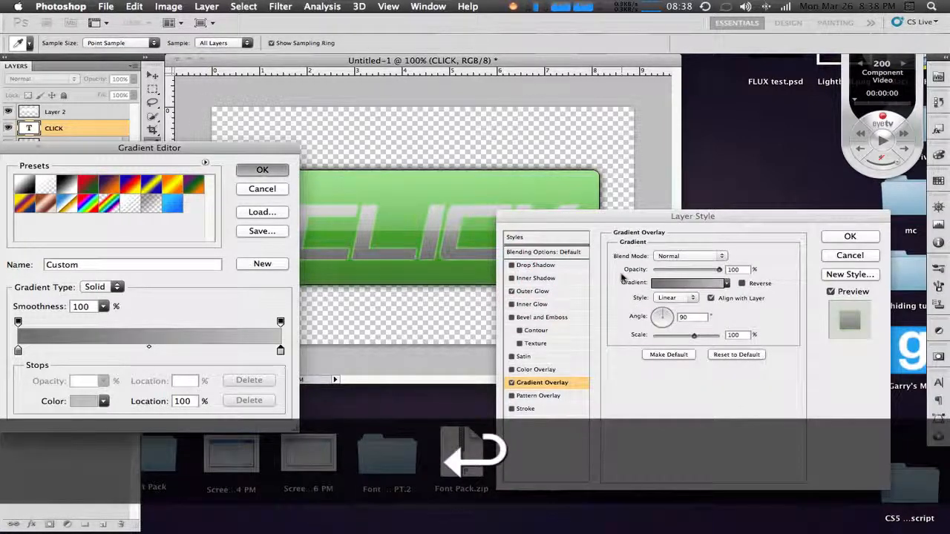
{"action": "key", "text": "Return"}
Add an inner shadow with reduced opacity to the CLICK text and apply the layer style
{"action": "left_click", "coordinate": [539, 279]}
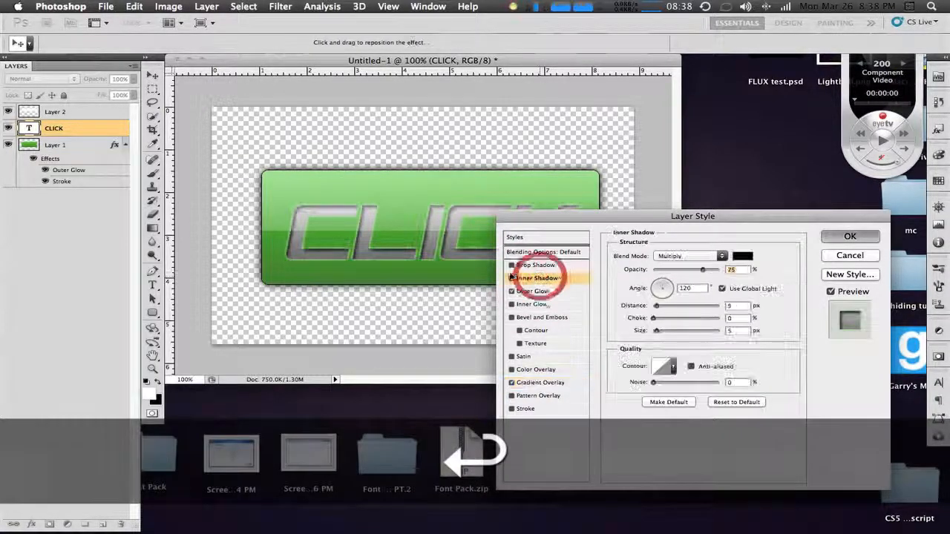
{"action": "left_click", "coordinate": [680, 270]}
{"action": "key", "text": "Return"}
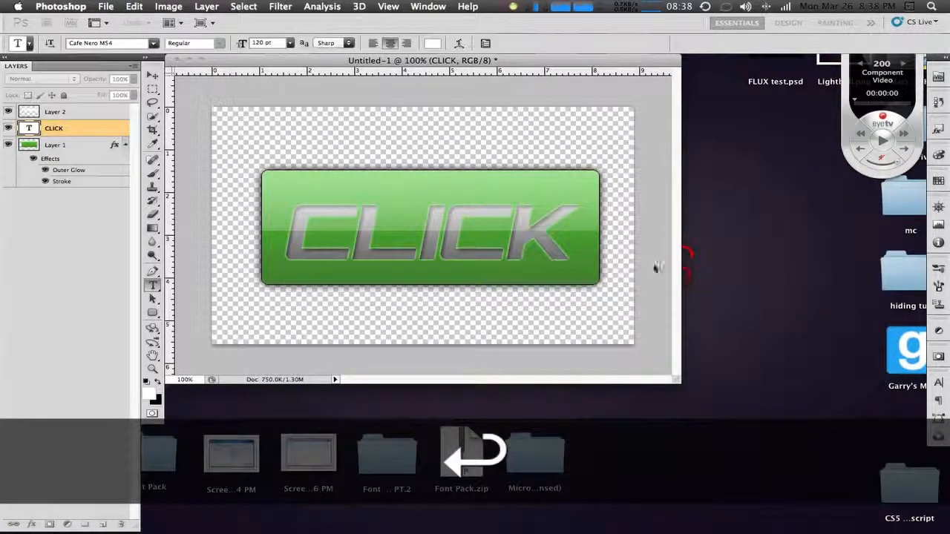
Flip the green button shape on Layer 1 vertically to reverse its gradient, and leave no layer selected
{"action": "left_click", "coordinate": [69, 322]}
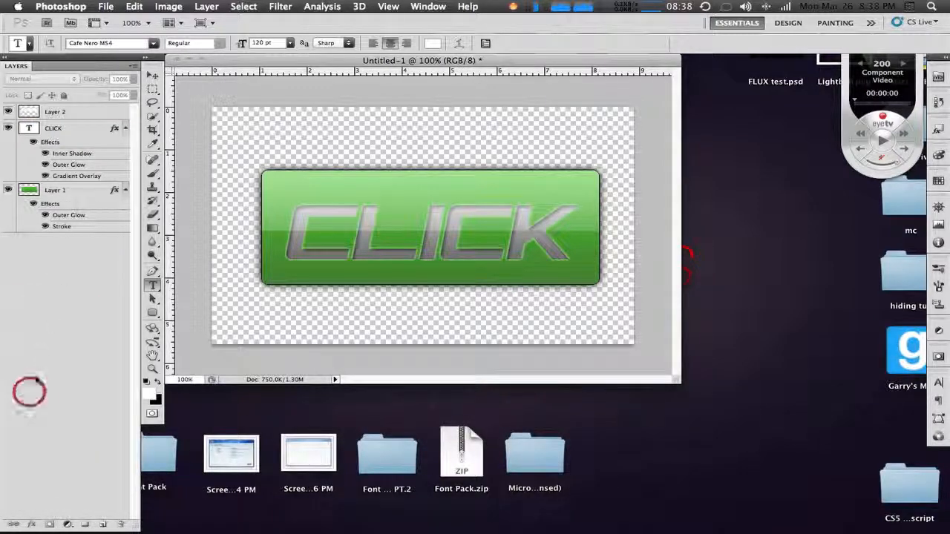
{"action": "left_click", "coordinate": [53, 184]}
{"action": "left_click", "coordinate": [57, 284]}
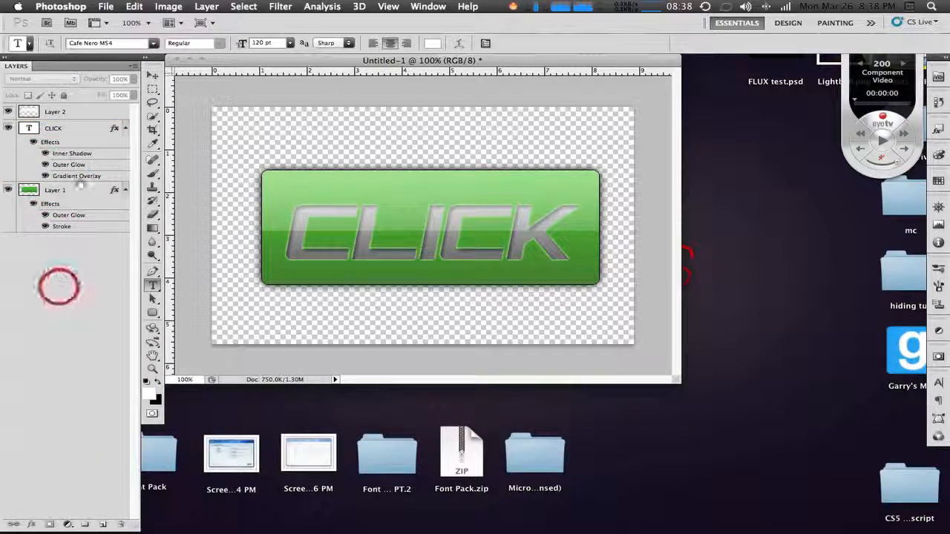
{"action": "left_click", "coordinate": [68, 187]}
{"action": "left_click", "coordinate": [134, 5]}
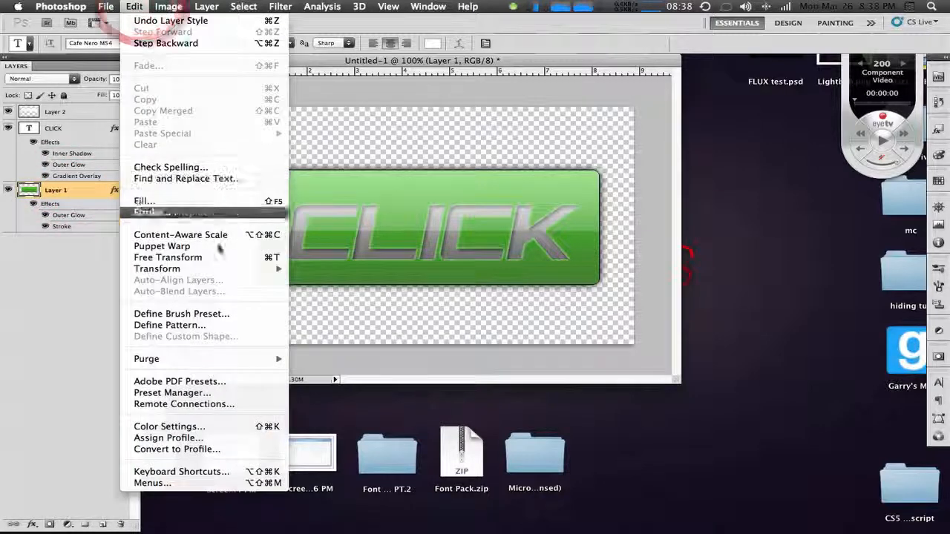
{"action": "mouse_move", "coordinate": [223, 268]}
{"action": "left_click", "coordinate": [324, 418]}
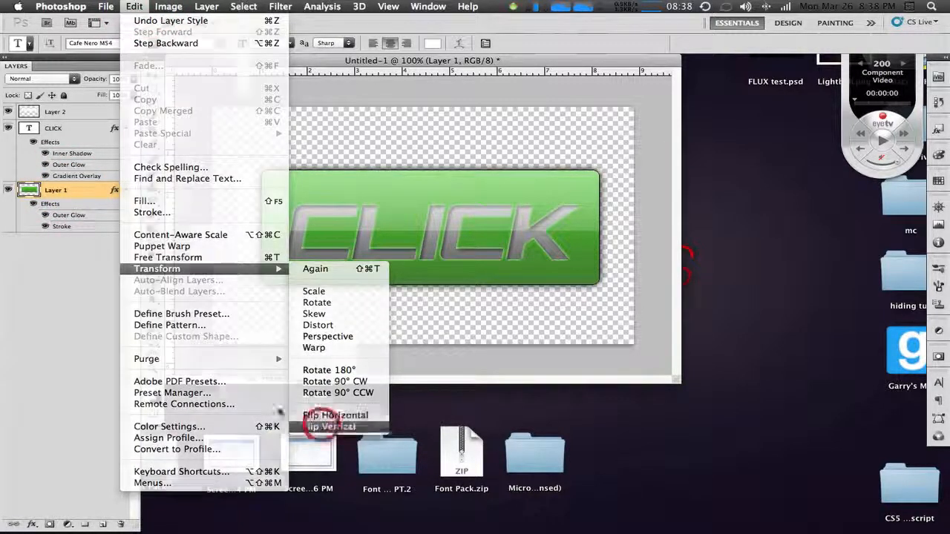
{"action": "left_click", "coordinate": [81, 312]}
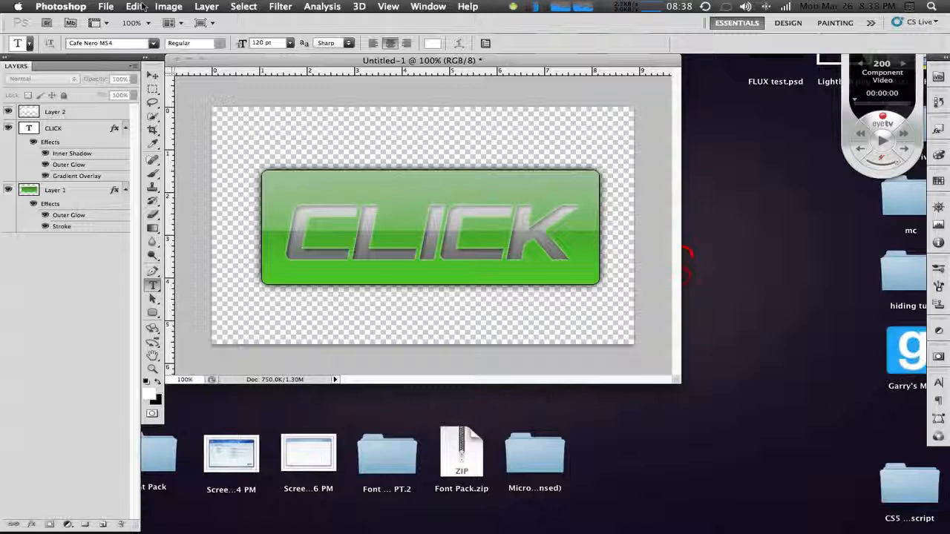
{"action": "mouse_move", "coordinate": [362, 512]}
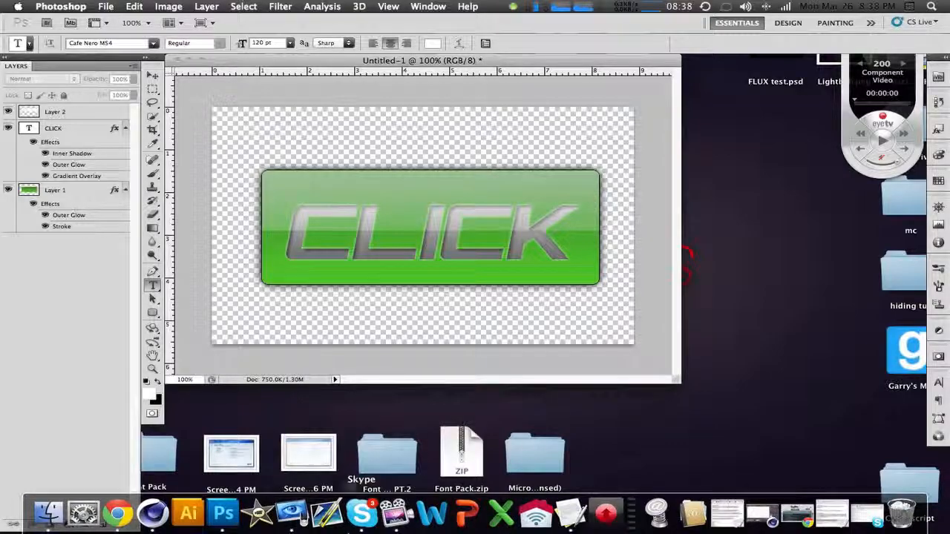